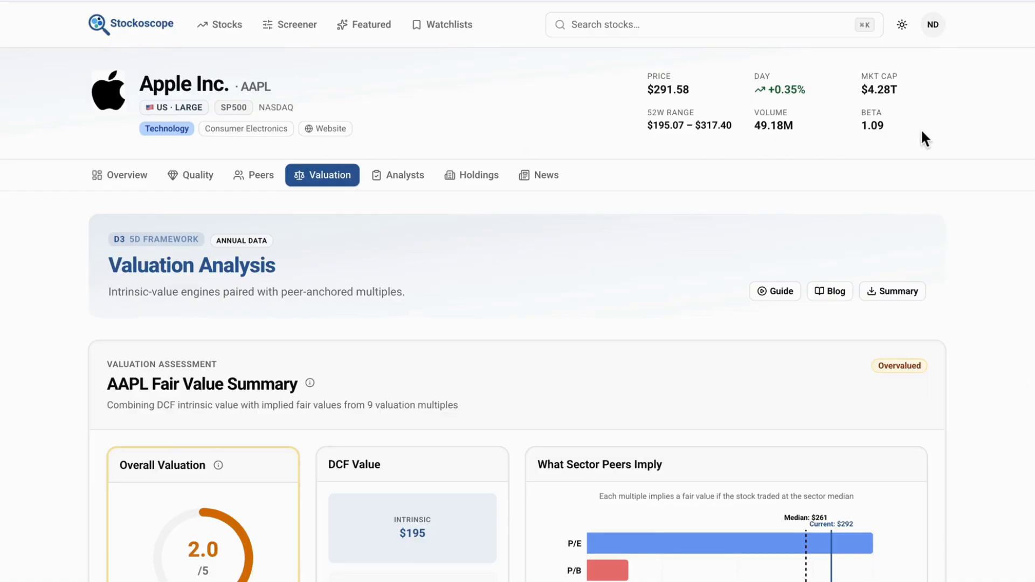
Examine Apple's fair value summary, including the overall valuation, DCF value and sector-peer implied values
{"action": "scroll", "coordinate": [921, 132], "scroll_direction": "down", "scroll_amount": 3}
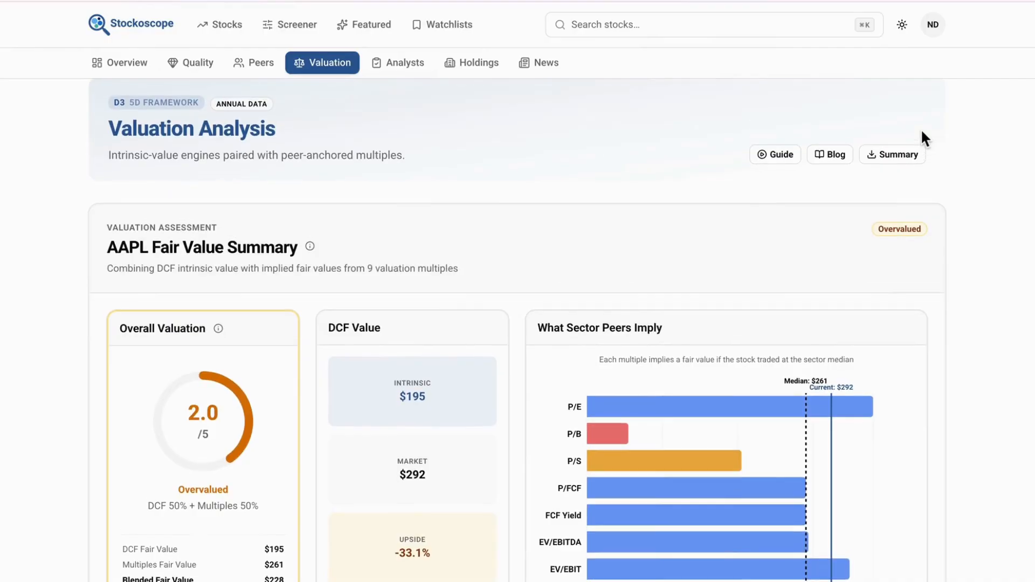
{"action": "scroll", "coordinate": [922, 132], "scroll_direction": "down", "scroll_amount": 2}
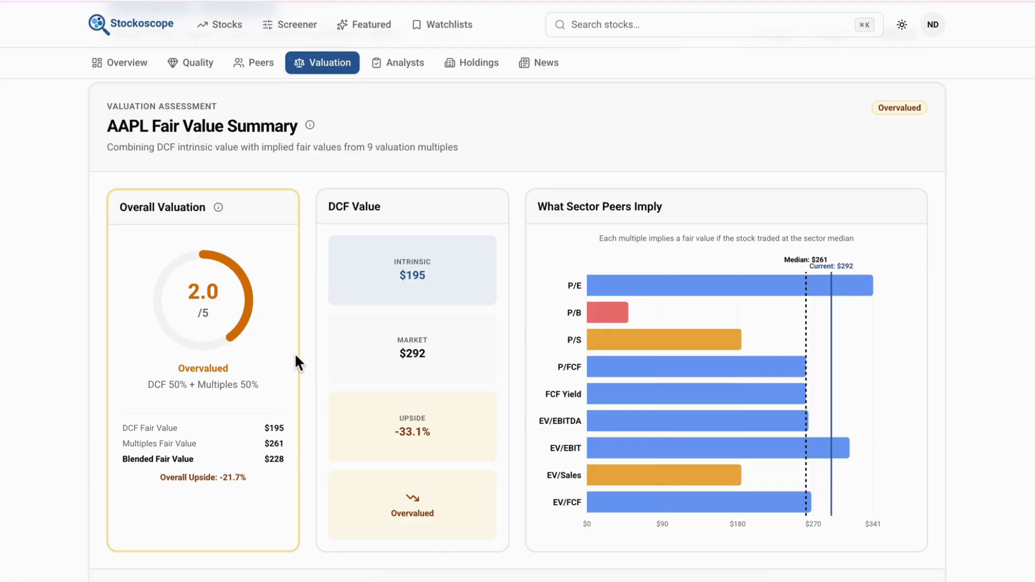
{"action": "scroll", "coordinate": [295, 355], "scroll_direction": "down", "scroll_amount": 1}
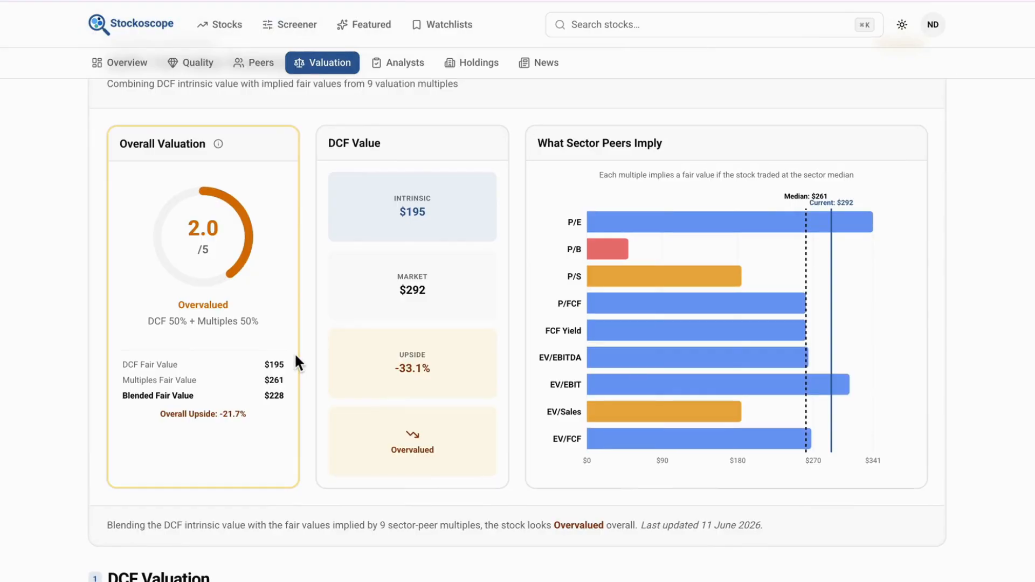
{"action": "scroll", "coordinate": [296, 355], "scroll_direction": "down", "scroll_amount": 7}
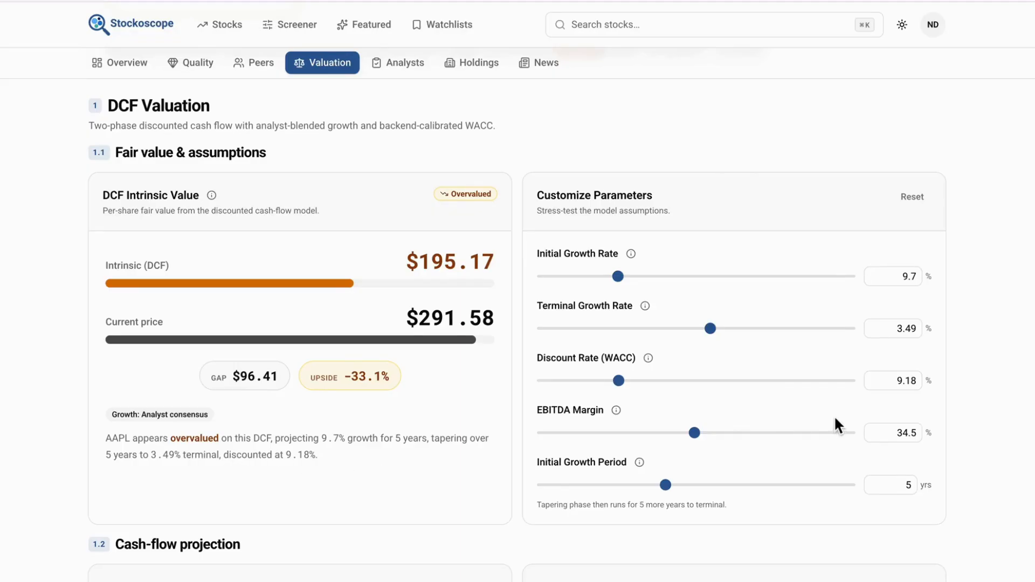
Stress-test Apple's DCF with 30.5% initial growth, 3.70% terminal growth and a 12.20% discount rate, and reset the parameters to their defaults
{"action": "scroll", "coordinate": [835, 418], "scroll_direction": "down", "scroll_amount": 1}
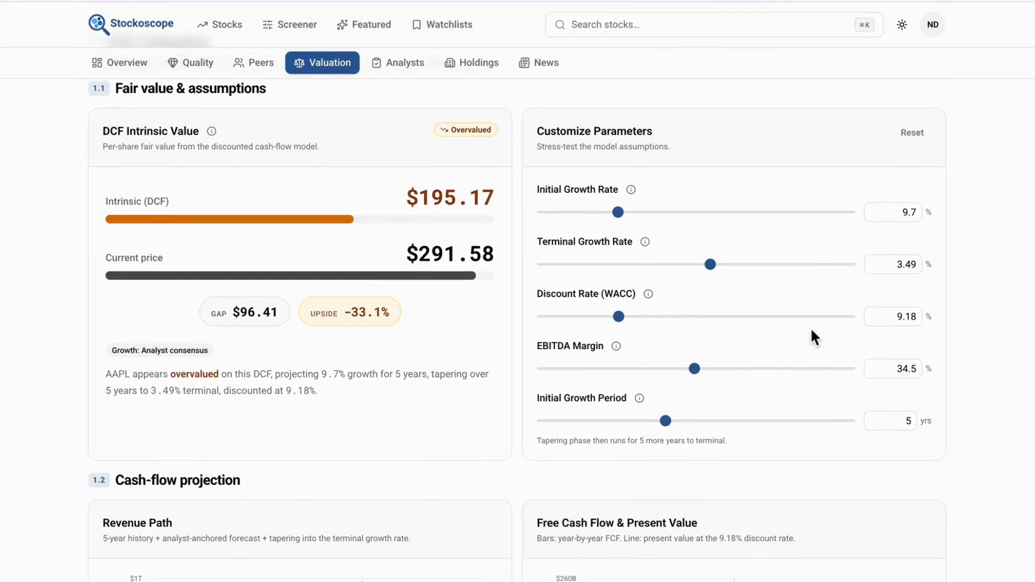
{"action": "left_click", "coordinate": [618, 212]}
{"action": "left_click", "coordinate": [641, 212]}
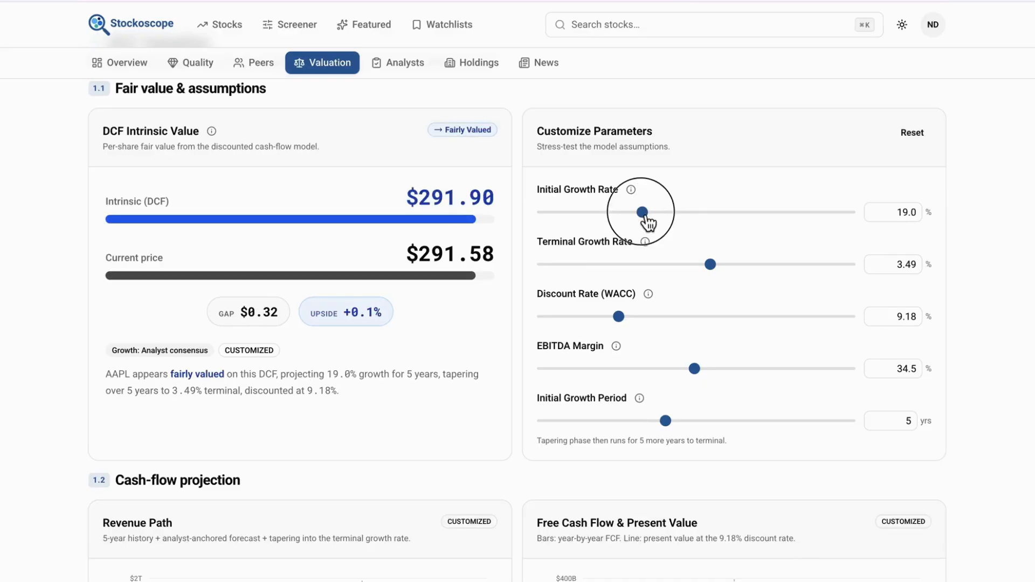
{"action": "mouse_move", "coordinate": [642, 212]}
{"action": "left_mouse_down"}
{"action": "mouse_move", "coordinate": [599, 212]}
{"action": "mouse_move", "coordinate": [693, 212]}
{"action": "mouse_move", "coordinate": [656, 211]}
{"action": "left_mouse_up"}
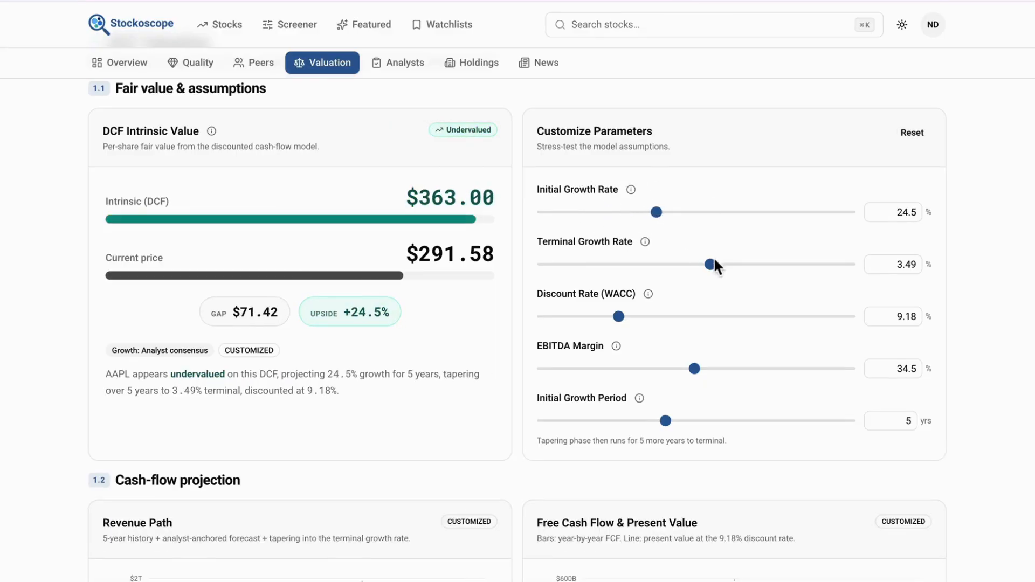
{"action": "mouse_move", "coordinate": [712, 264]}
{"action": "left_mouse_down"}
{"action": "mouse_move", "coordinate": [666, 264]}
{"action": "mouse_move", "coordinate": [722, 264]}
{"action": "left_mouse_up"}
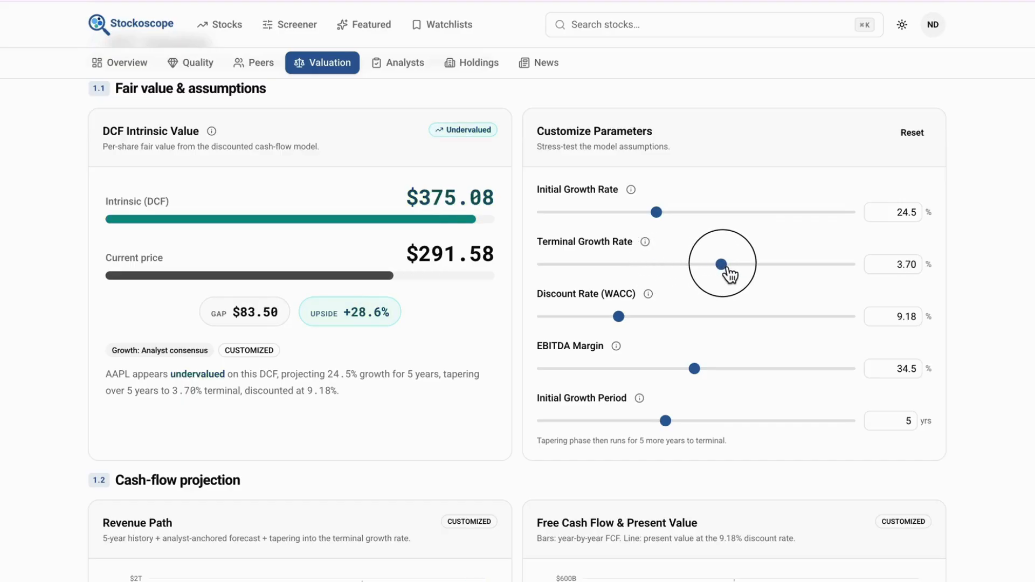
{"action": "left_click_drag", "start_coordinate": [624, 319], "coordinate": [663, 318]}
{"action": "mouse_move", "coordinate": [656, 212]}
{"action": "left_mouse_down"}
{"action": "mouse_move", "coordinate": [688, 213]}
{"action": "mouse_move", "coordinate": [672, 213]}
{"action": "left_mouse_up"}
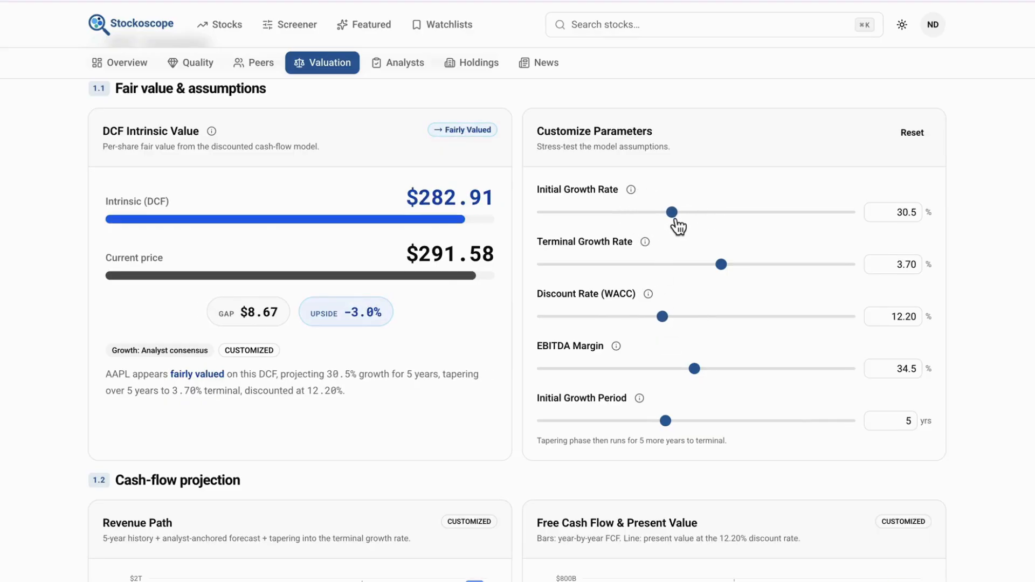
{"action": "left_click", "coordinate": [911, 133]}
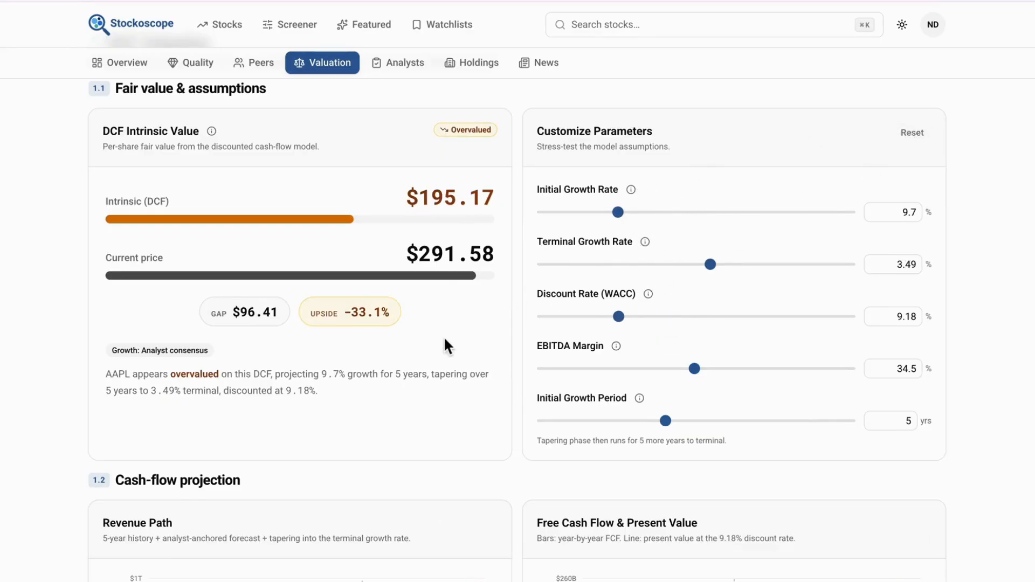
Examine Apple's cash-flow projection charts for the revenue path and for free cash flow and present value
{"action": "scroll", "coordinate": [445, 346], "scroll_direction": "down", "scroll_amount": 5}
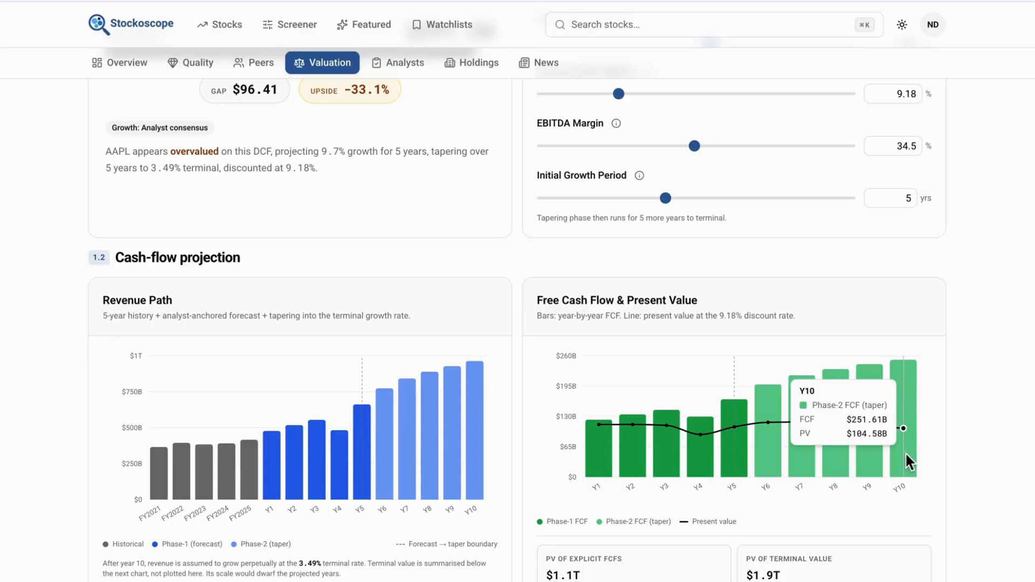
{"action": "scroll", "coordinate": [904, 451], "scroll_direction": "down", "scroll_amount": 7}
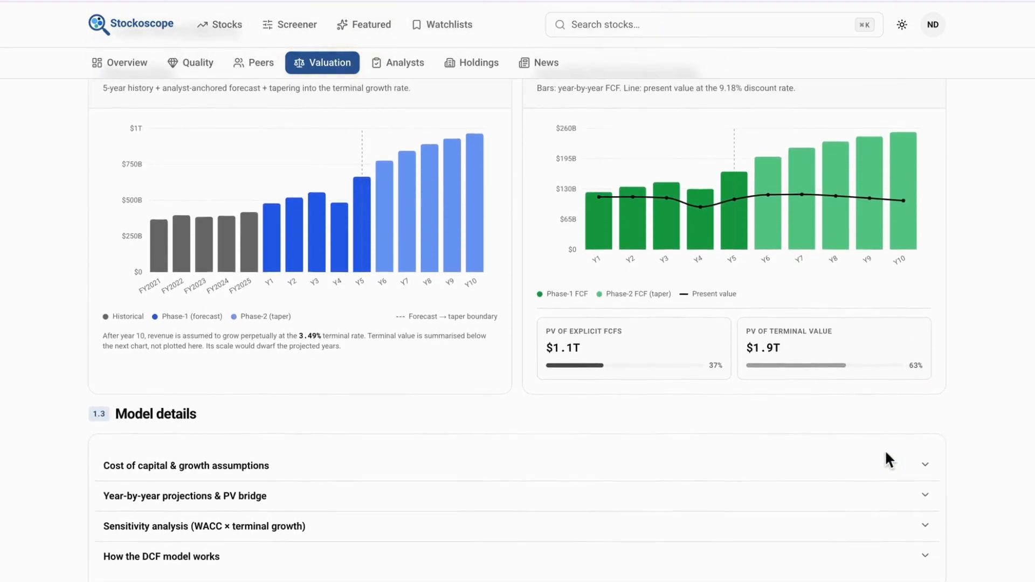
{"action": "scroll", "coordinate": [880, 452], "scroll_direction": "down", "scroll_amount": 2}
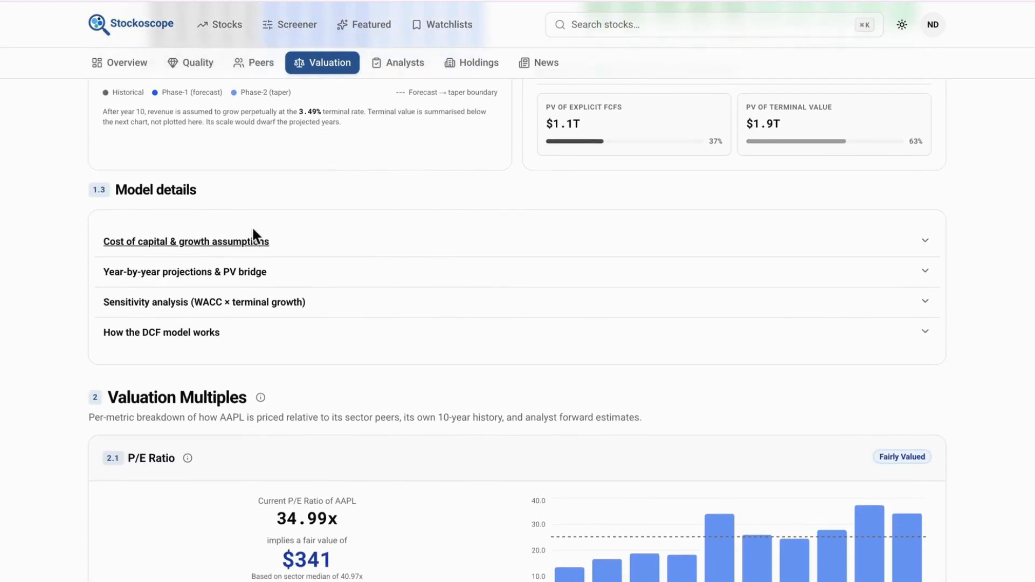
Review the model details on cost of capital and growth assumptions, and on year-by-year projections and the PV bridge
{"action": "left_click", "coordinate": [218, 240]}
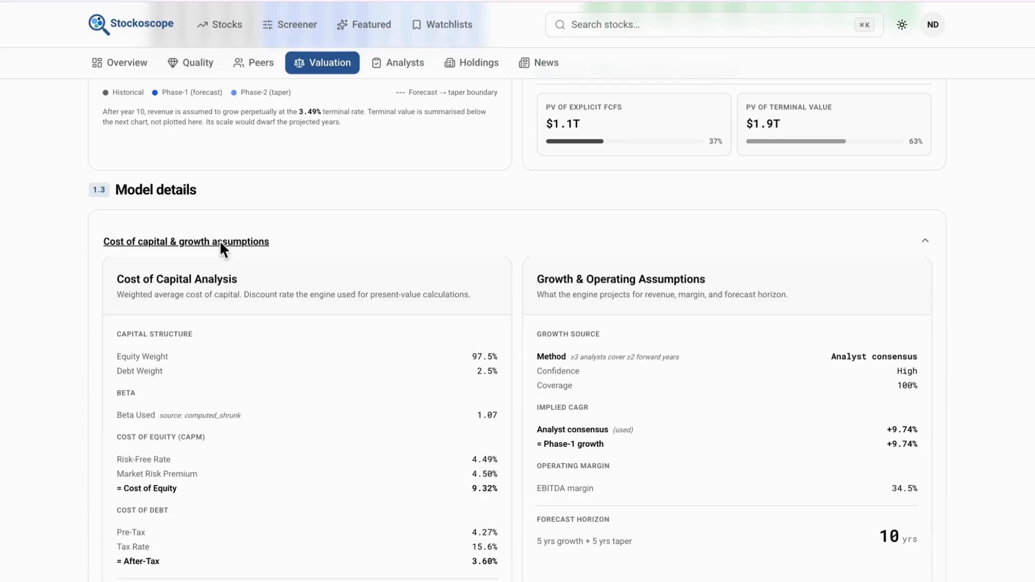
{"action": "scroll", "coordinate": [366, 249], "scroll_direction": "down", "scroll_amount": 3}
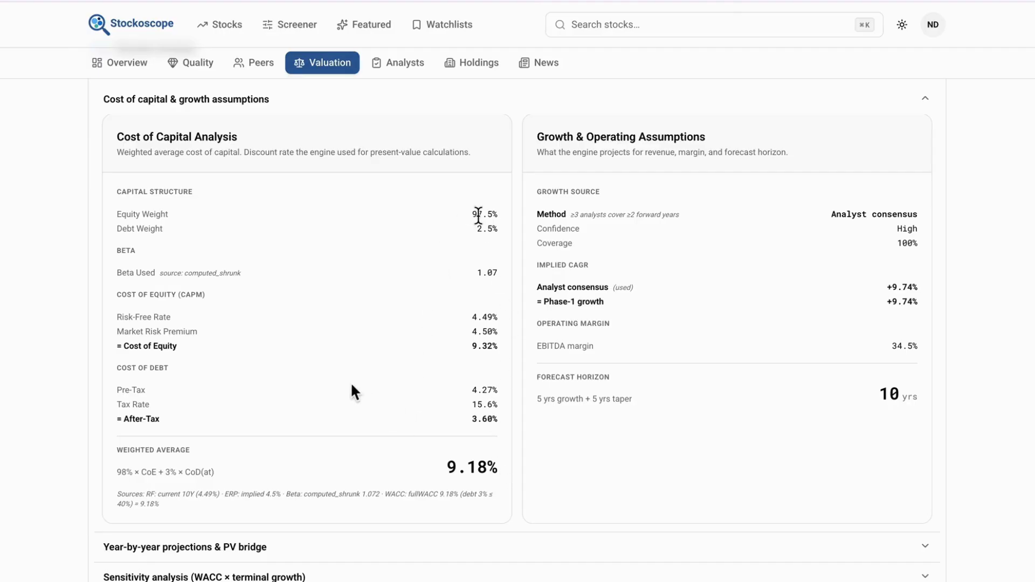
{"action": "left_click", "coordinate": [208, 102]}
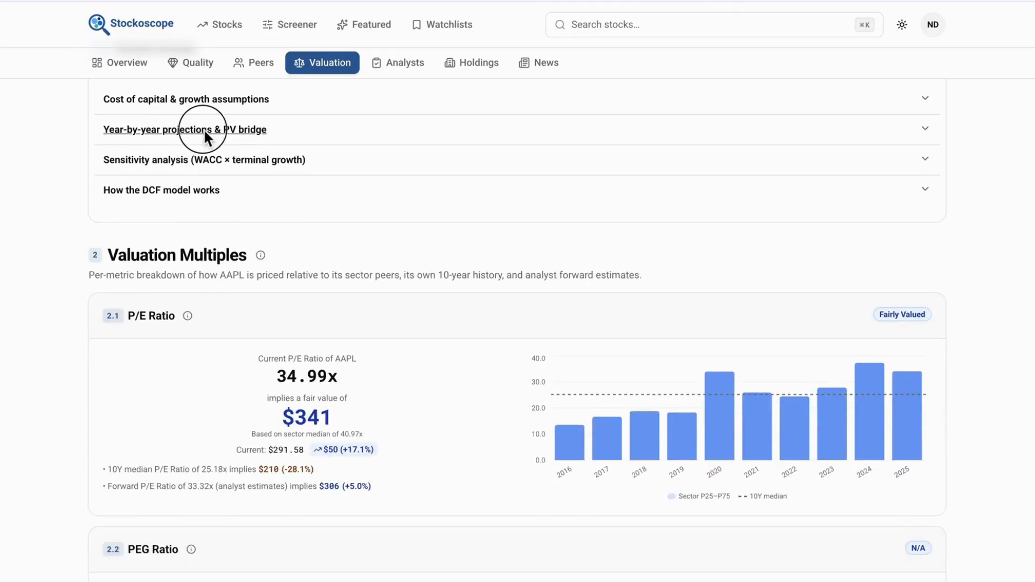
{"action": "left_click", "coordinate": [204, 129]}
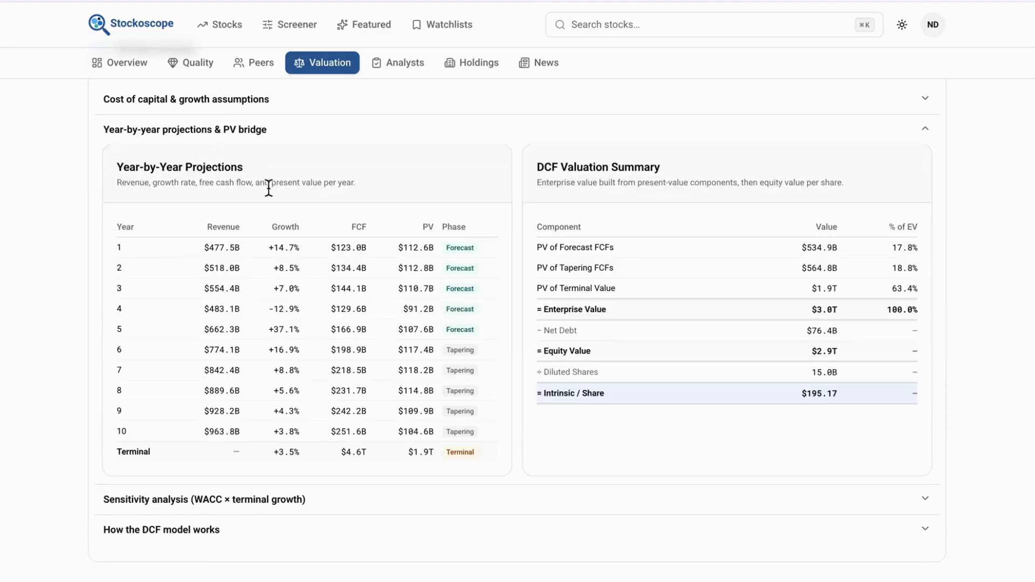
{"action": "left_click", "coordinate": [239, 133]}
Run the WACC × terminal growth sensitivity analysis for Apple and read the explanation of how the DCF model works
{"action": "left_click", "coordinate": [232, 160]}
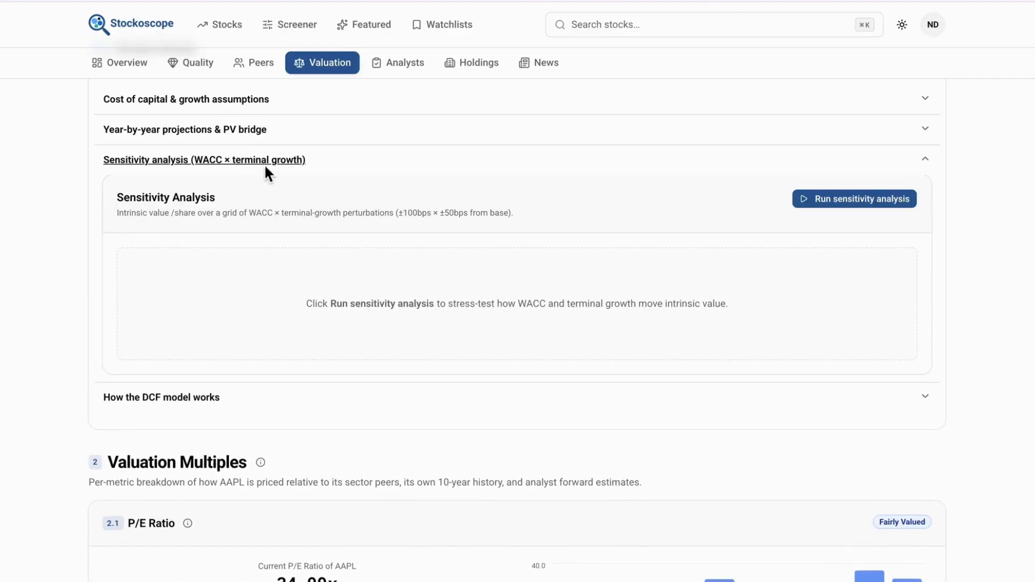
{"action": "left_click", "coordinate": [829, 209]}
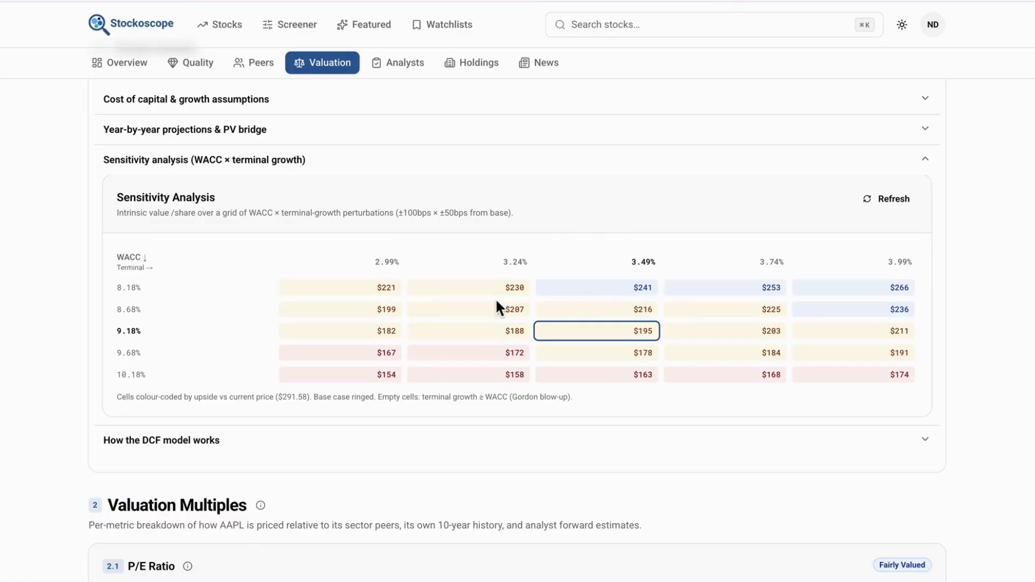
{"action": "left_click", "coordinate": [226, 160]}
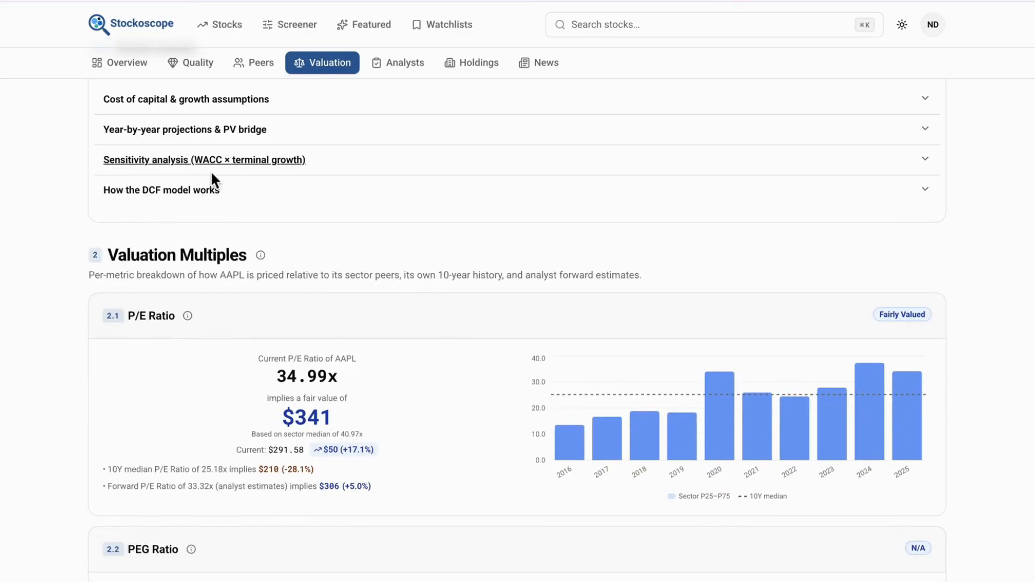
{"action": "left_click", "coordinate": [190, 192]}
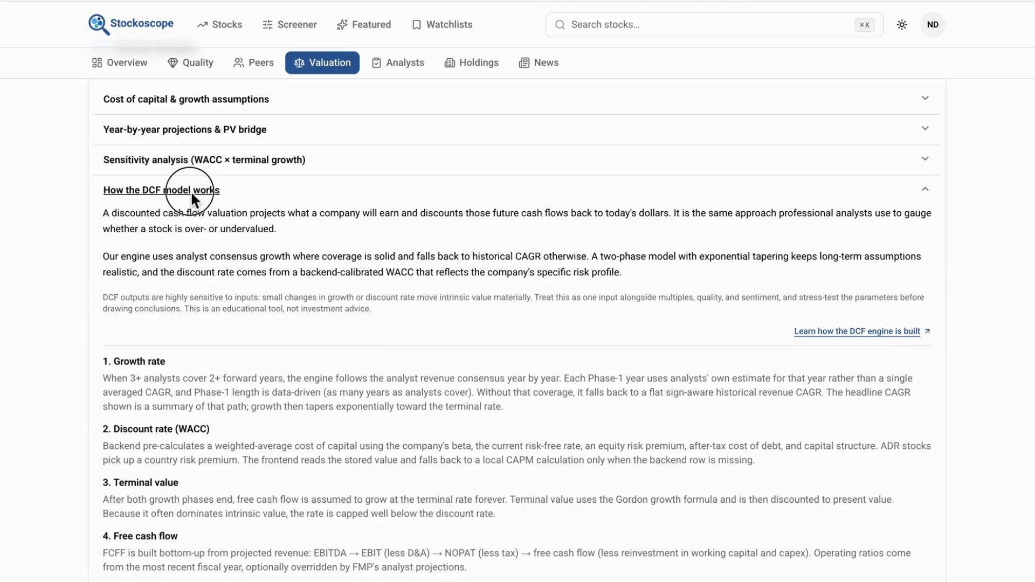
{"action": "left_click", "coordinate": [189, 189]}
Open the valuation page of Bank of America (BAC) and view its fair value summary
{"action": "scroll", "coordinate": [269, 211], "scroll_direction": "up", "scroll_amount": 15}
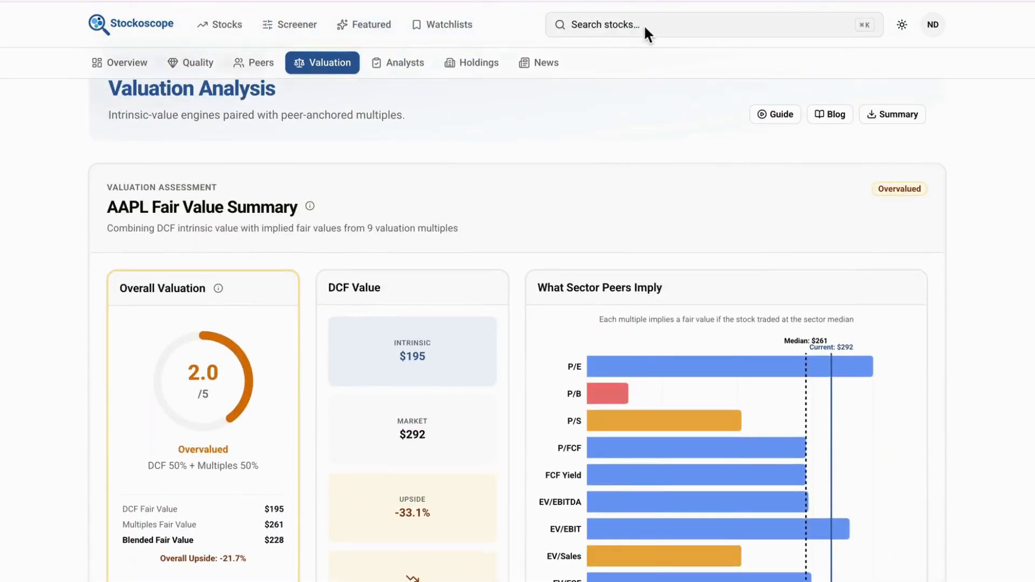
{"action": "left_click", "coordinate": [646, 33]}
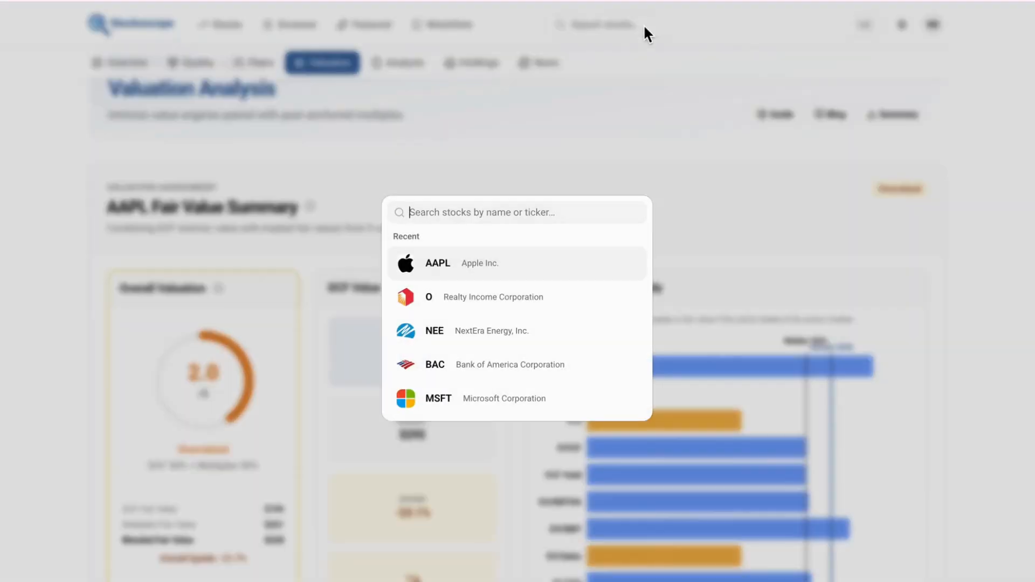
{"action": "left_click", "coordinate": [496, 362]}
{"action": "scroll", "coordinate": [663, 276], "scroll_direction": "up", "scroll_amount": 3}
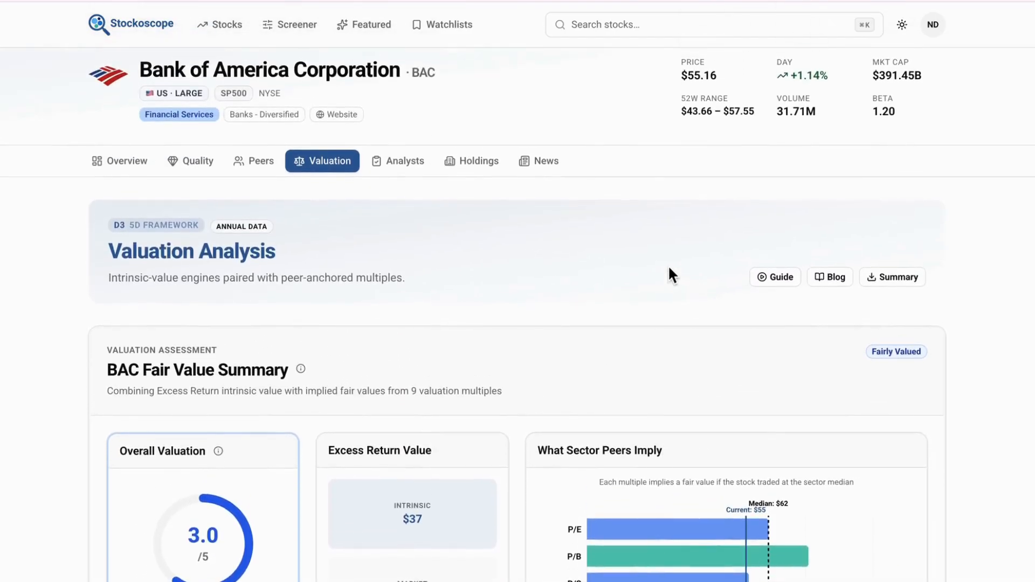
{"action": "scroll", "coordinate": [668, 265], "scroll_direction": "down", "scroll_amount": 2}
{"action": "scroll", "coordinate": [669, 268], "scroll_direction": "down", "scroll_amount": 3}
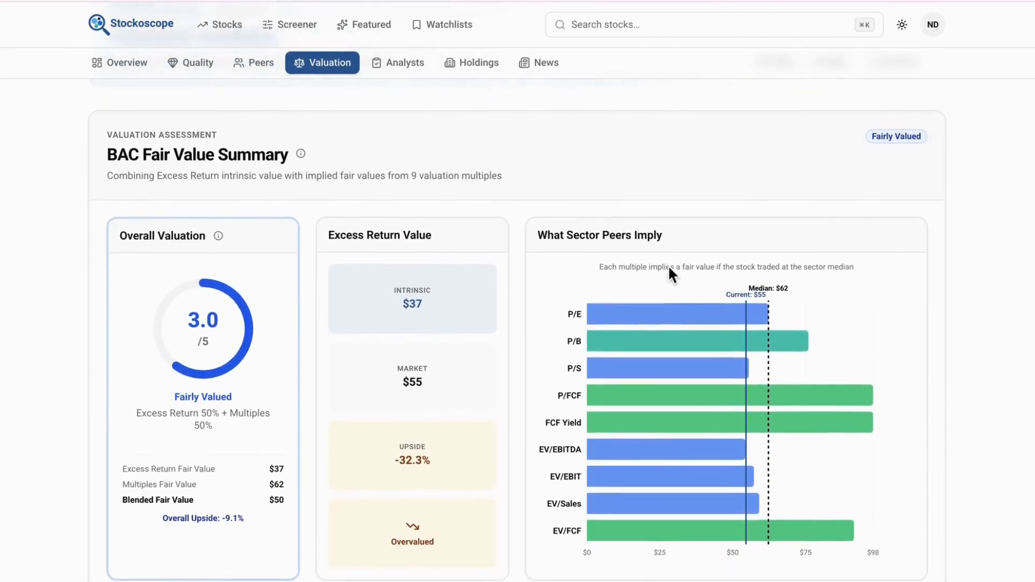
Set BAC's normalised ROE to 10.5%, cost of equity to 11.50% and terminal growth to 3.25%, and examine the value breakdown
{"action": "scroll", "coordinate": [669, 268], "scroll_direction": "down", "scroll_amount": 10}
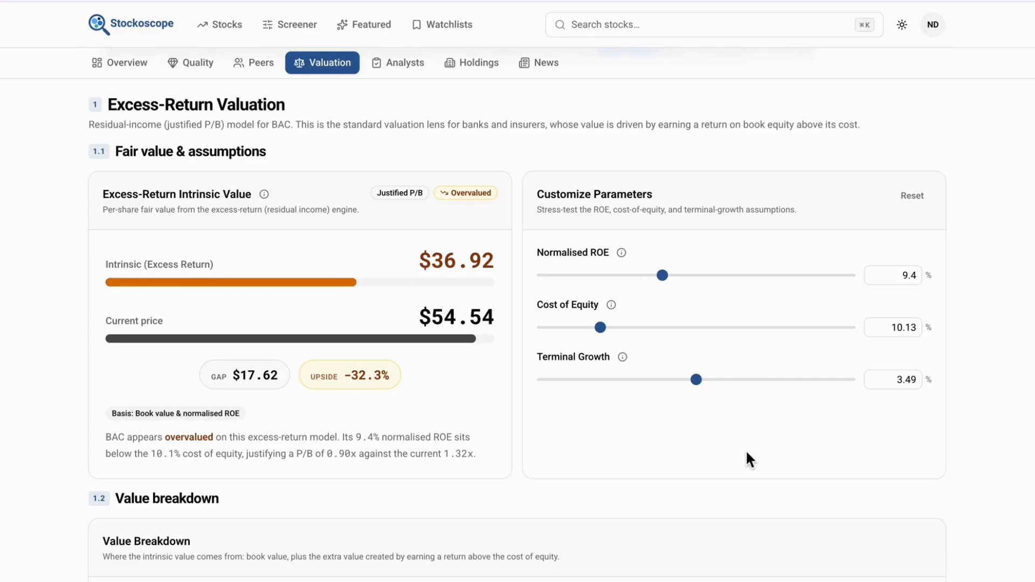
{"action": "scroll", "coordinate": [745, 450], "scroll_direction": "down", "scroll_amount": 1}
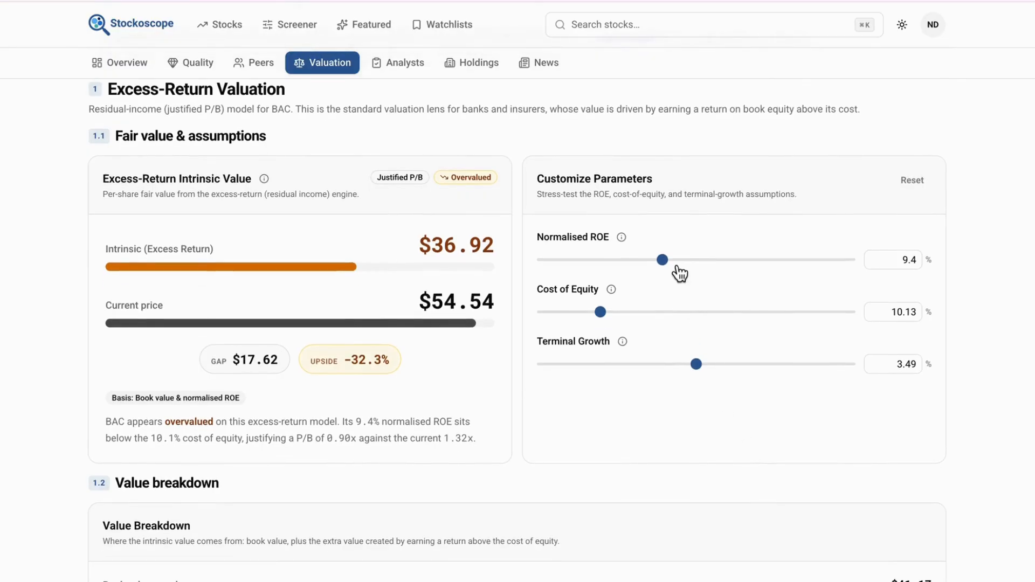
{"action": "mouse_move", "coordinate": [669, 260]}
{"action": "left_mouse_down"}
{"action": "mouse_move", "coordinate": [693, 259]}
{"action": "mouse_move", "coordinate": [668, 259]}
{"action": "left_mouse_up"}
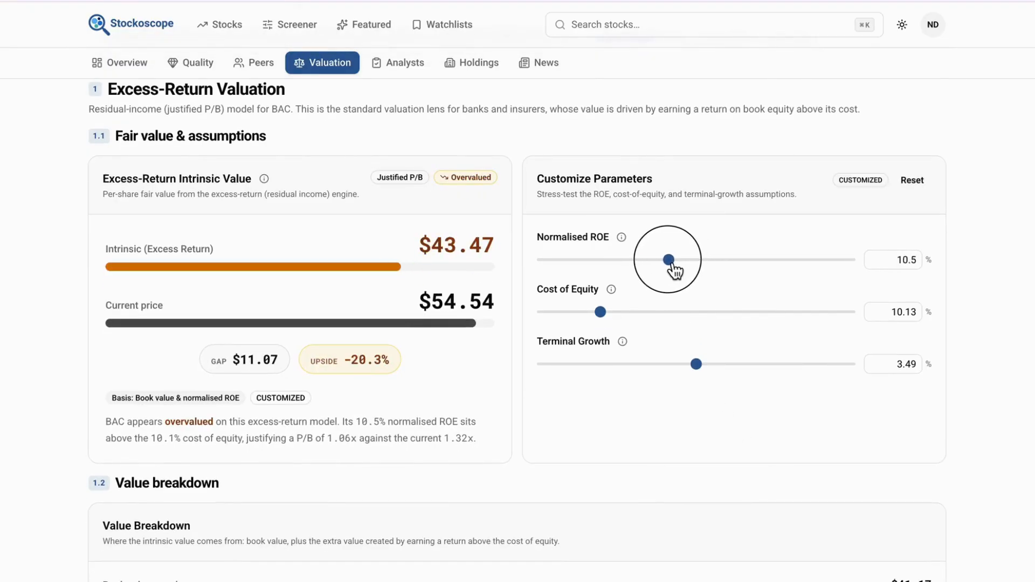
{"action": "left_click_drag", "start_coordinate": [600, 311], "coordinate": [637, 318]}
{"action": "mouse_move", "coordinate": [694, 364]}
{"action": "left_mouse_down"}
{"action": "mouse_move", "coordinate": [652, 365]}
{"action": "mouse_move", "coordinate": [682, 365]}
{"action": "left_mouse_up"}
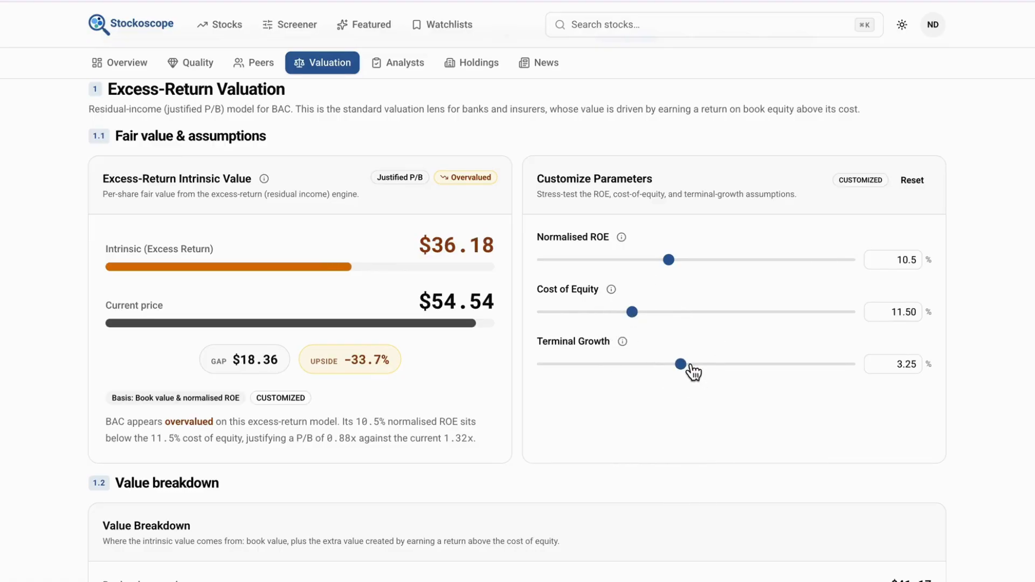
{"action": "scroll", "coordinate": [713, 429], "scroll_direction": "down", "scroll_amount": 4}
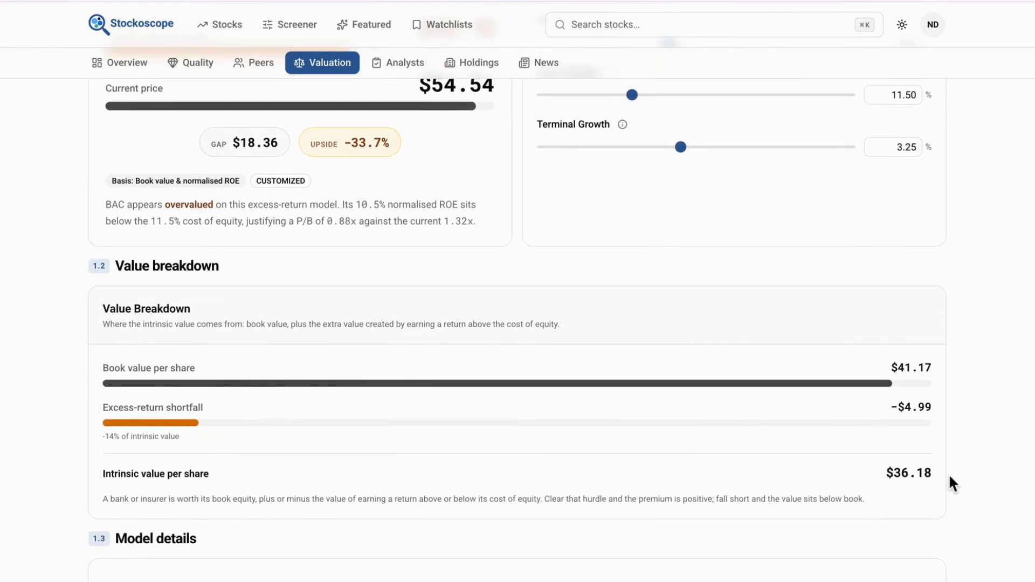
{"action": "scroll", "coordinate": [949, 473], "scroll_direction": "down", "scroll_amount": 2}
Open the valuation page of NextEra Energy (NEE) and view its fair value summary
{"action": "scroll", "coordinate": [943, 464], "scroll_direction": "up", "scroll_amount": 9}
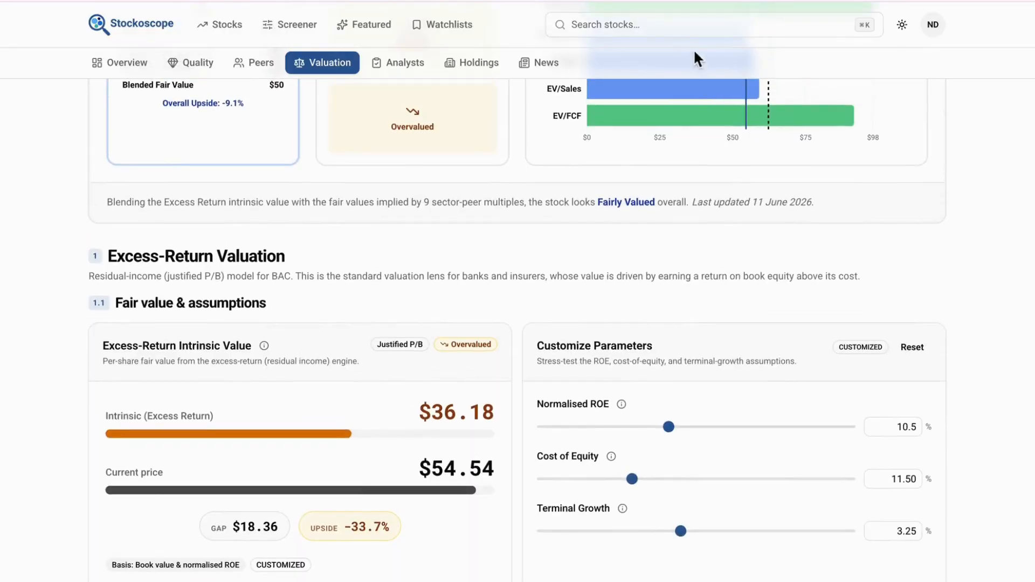
{"action": "left_click", "coordinate": [675, 26]}
{"action": "left_click", "coordinate": [446, 361]}
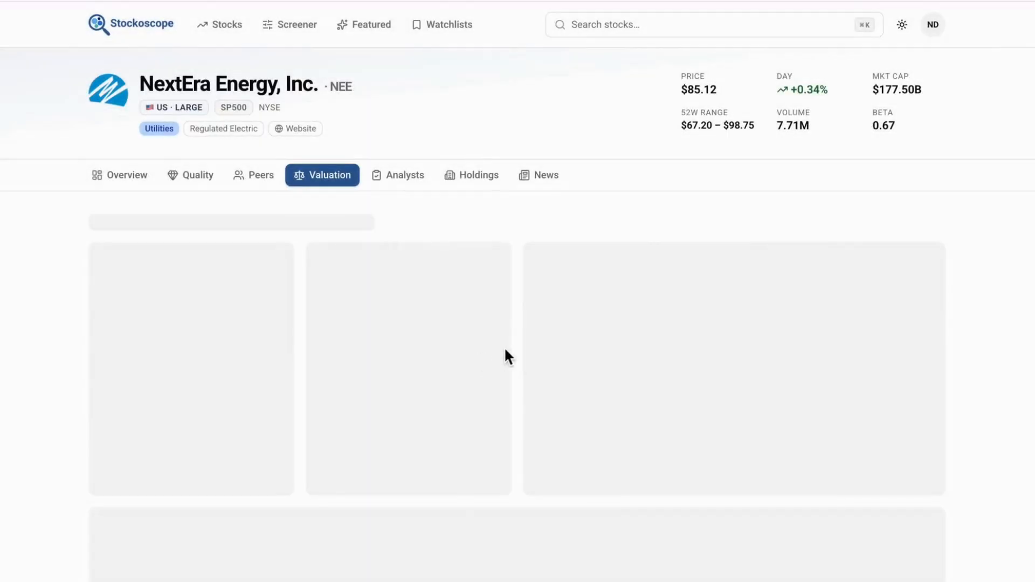
{"action": "scroll", "coordinate": [652, 288], "scroll_direction": "down", "scroll_amount": 8}
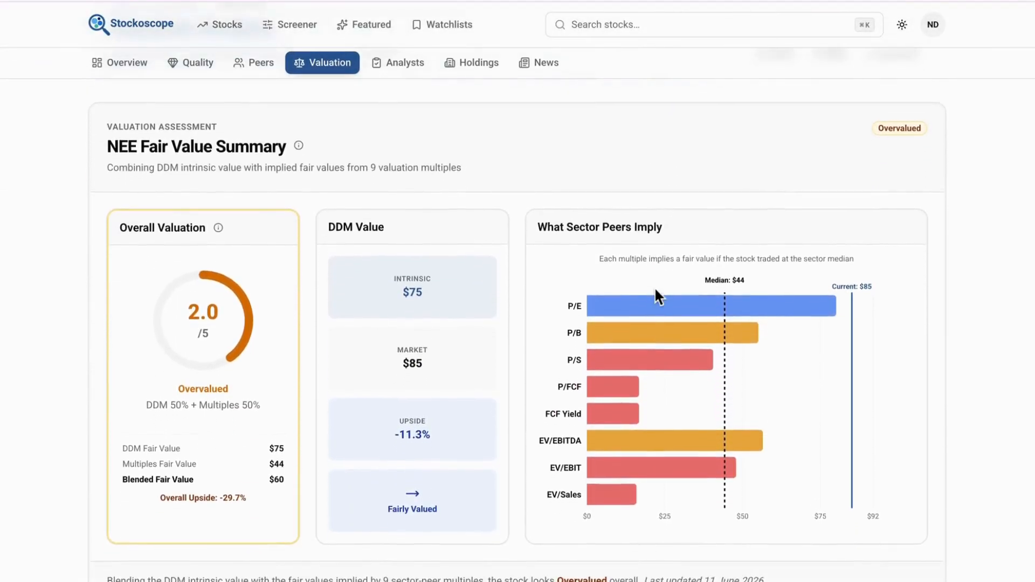
Try the Gordon variant of NextEra's dividend discount model and switch it to the three-stage variant
{"action": "scroll", "coordinate": [655, 290], "scroll_direction": "down", "scroll_amount": 6}
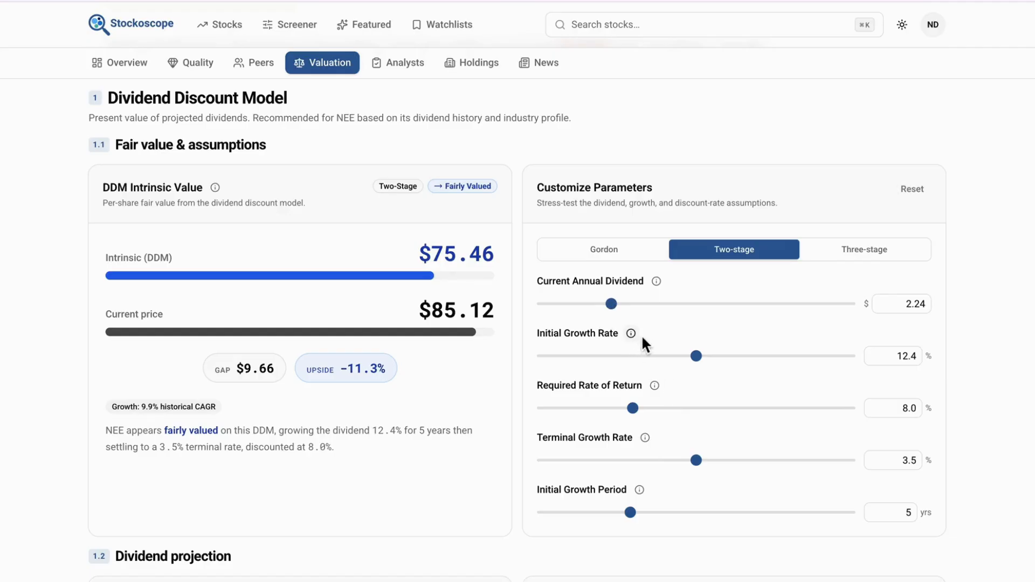
{"action": "left_click", "coordinate": [594, 246]}
{"action": "left_click", "coordinate": [871, 254]}
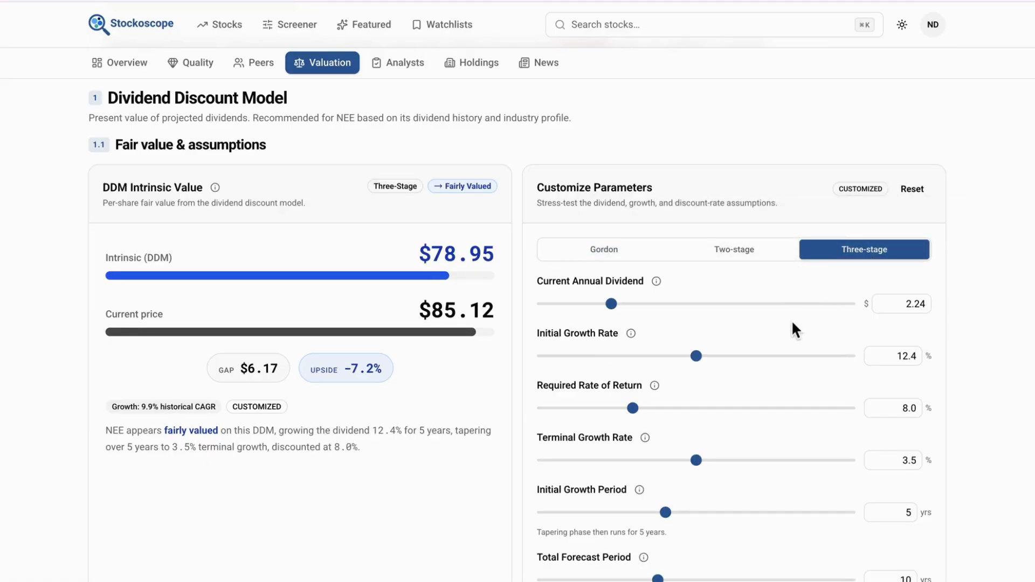
Open the valuation page of Realty Income Corporation (O) and bring up its REIT valuation model
{"action": "scroll", "coordinate": [791, 319], "scroll_direction": "up", "scroll_amount": 10}
{"action": "left_click", "coordinate": [650, 24]}
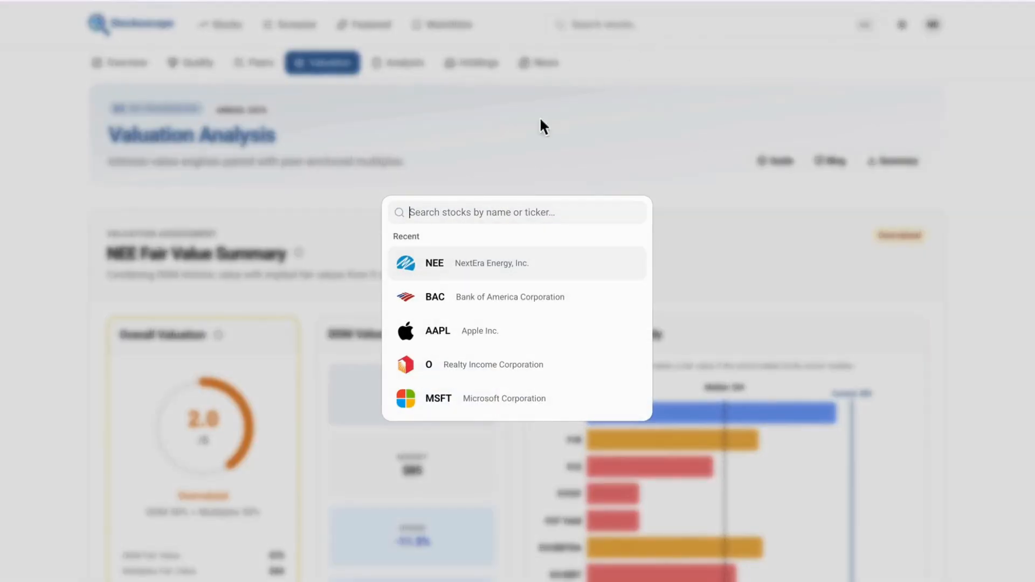
{"action": "left_click", "coordinate": [429, 364]}
{"action": "scroll", "coordinate": [570, 362], "scroll_direction": "down", "scroll_amount": 15}
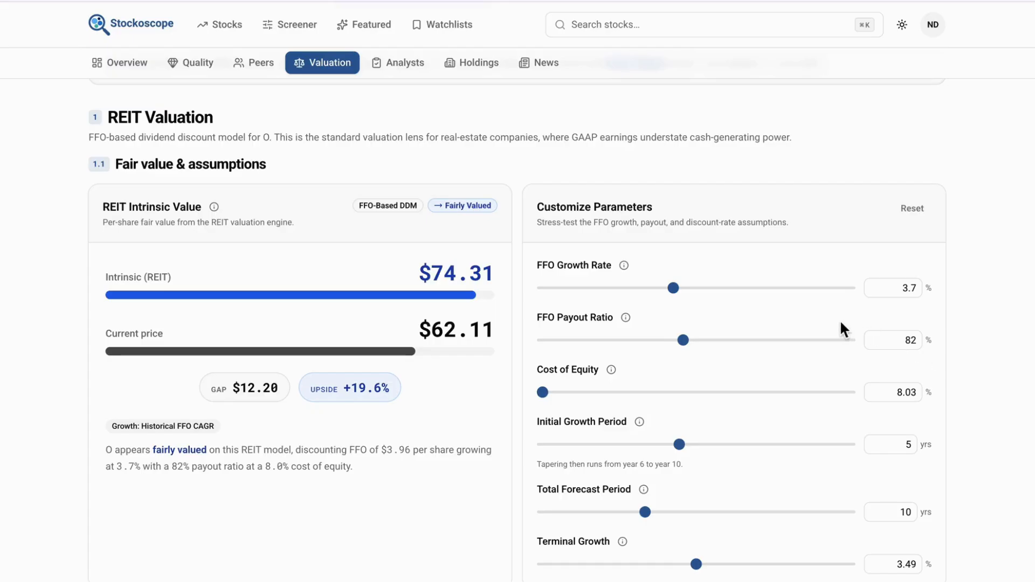
Set Realty Income's FFO growth rate to 4.5%, FFO payout ratio to 79% and cost of equity to 11.00%
{"action": "mouse_move", "coordinate": [673, 288]}
{"action": "left_mouse_down"}
{"action": "mouse_move", "coordinate": [710, 289]}
{"action": "mouse_move", "coordinate": [688, 288]}
{"action": "left_mouse_up"}
{"action": "left_click_drag", "start_coordinate": [683, 340], "coordinate": [670, 340]}
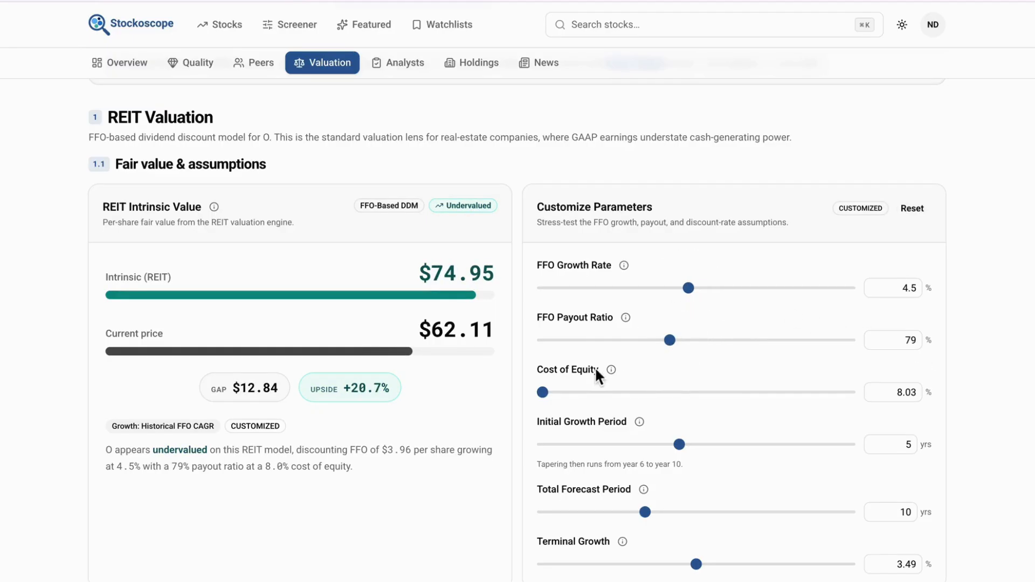
{"action": "left_click_drag", "start_coordinate": [549, 396], "coordinate": [619, 394]}
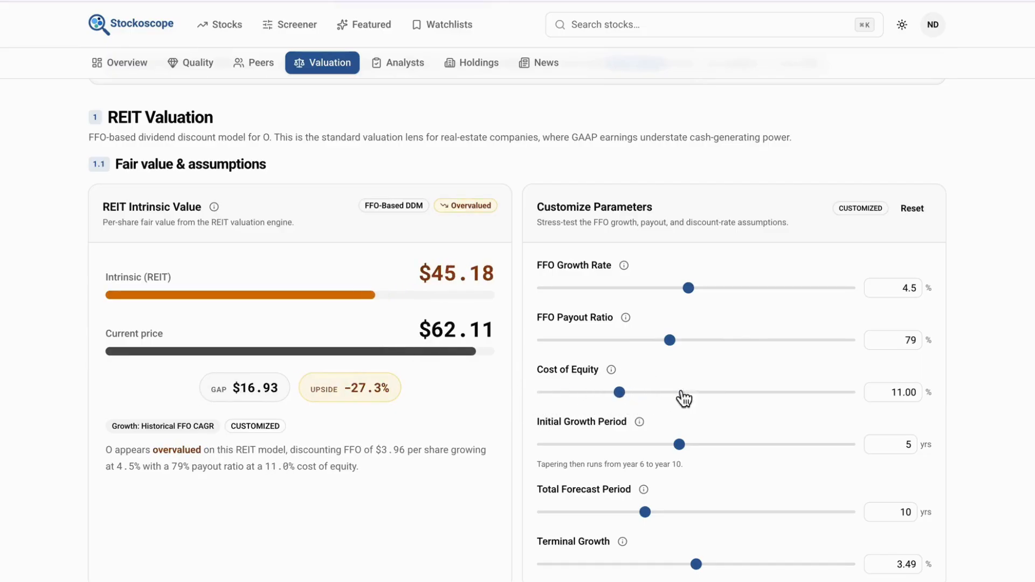
{"action": "scroll", "coordinate": [698, 392], "scroll_direction": "down", "scroll_amount": 1}
{"action": "scroll", "coordinate": [697, 383], "scroll_direction": "down", "scroll_amount": 2}
{"action": "scroll", "coordinate": [697, 382], "scroll_direction": "up", "scroll_amount": 15}
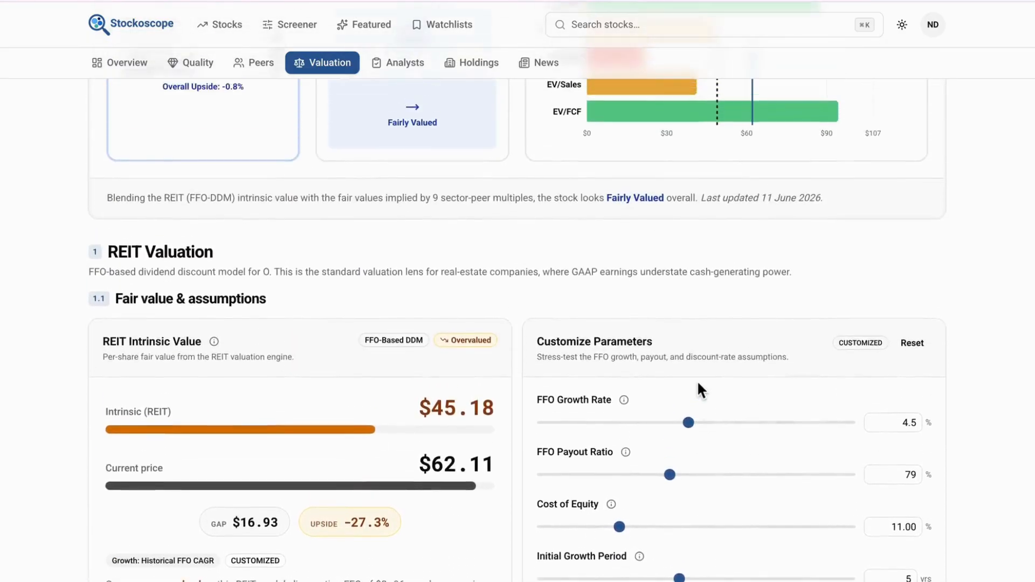
Review Realty Income's five primary valuation multiples, from the P/E ratio through EV/FCF
{"action": "scroll", "coordinate": [690, 150], "scroll_direction": "down", "scroll_amount": 20}
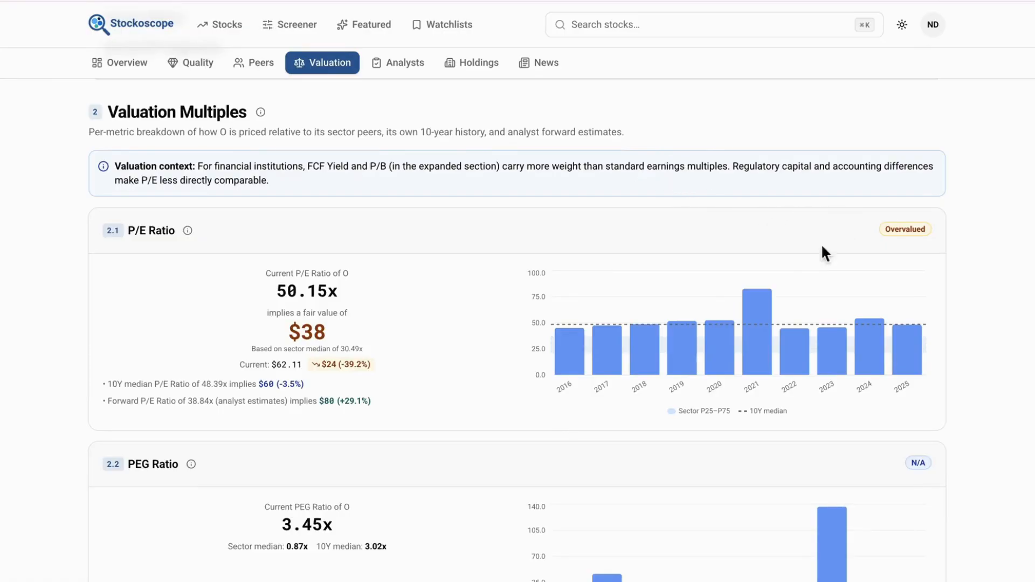
{"action": "scroll", "coordinate": [161, 423], "scroll_direction": "down", "scroll_amount": 5}
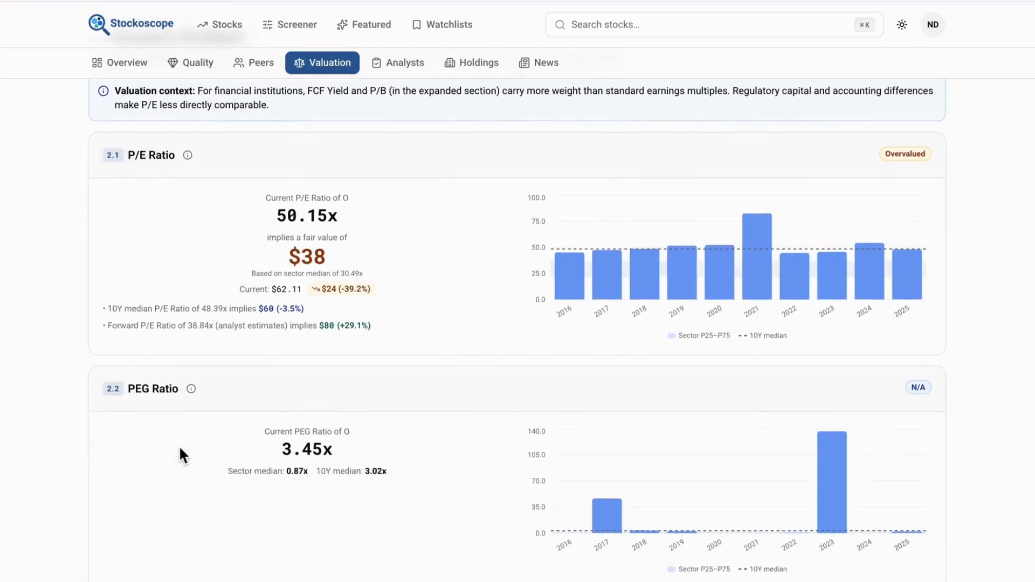
{"action": "scroll", "coordinate": [173, 412], "scroll_direction": "down", "scroll_amount": 5}
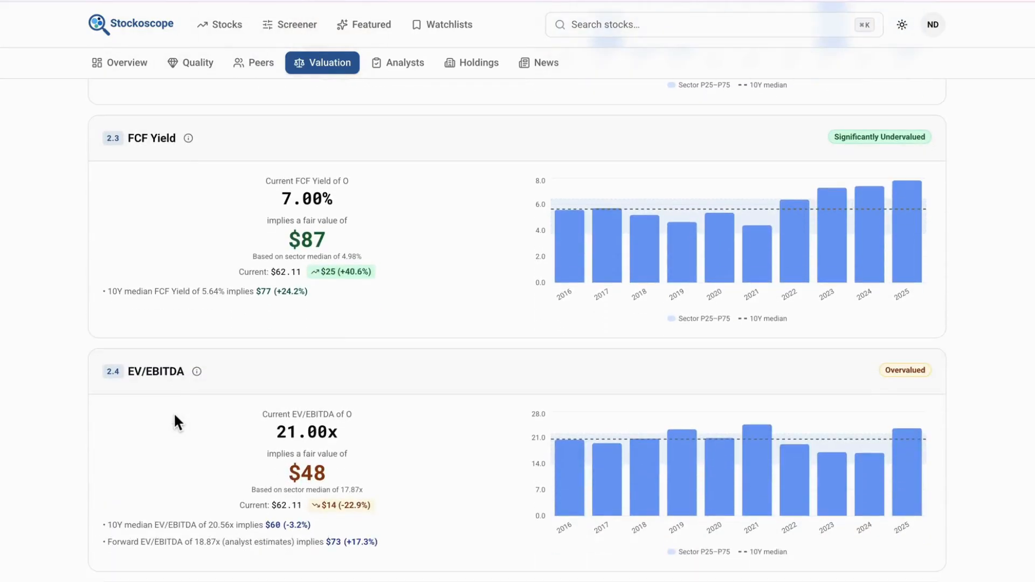
{"action": "scroll", "coordinate": [171, 383], "scroll_direction": "down", "scroll_amount": 4}
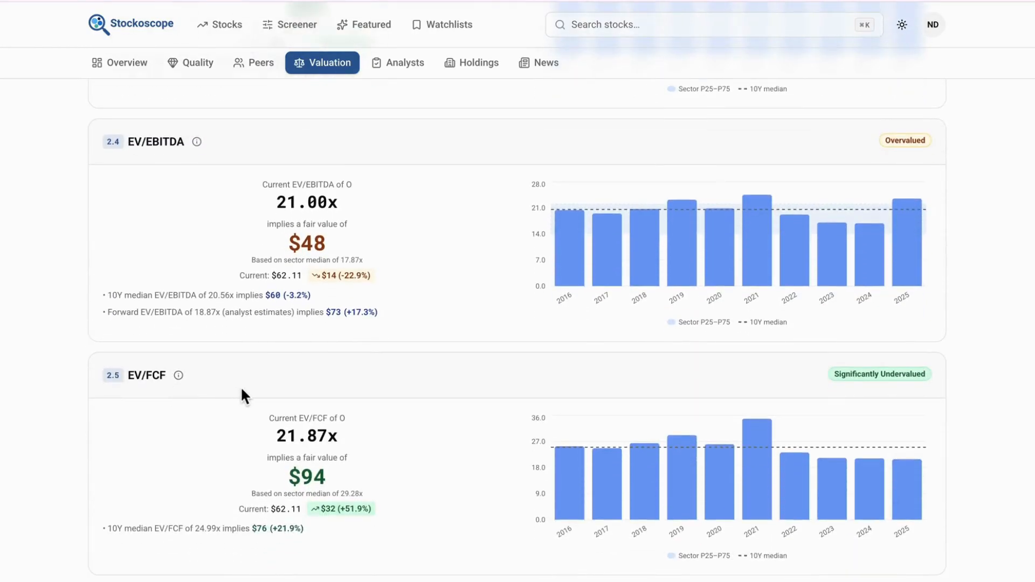
Examine the P/E ratio's implied fair values and its yearly history for FY 2023 and FY 2025
{"action": "scroll", "coordinate": [241, 389], "scroll_direction": "up", "scroll_amount": 14}
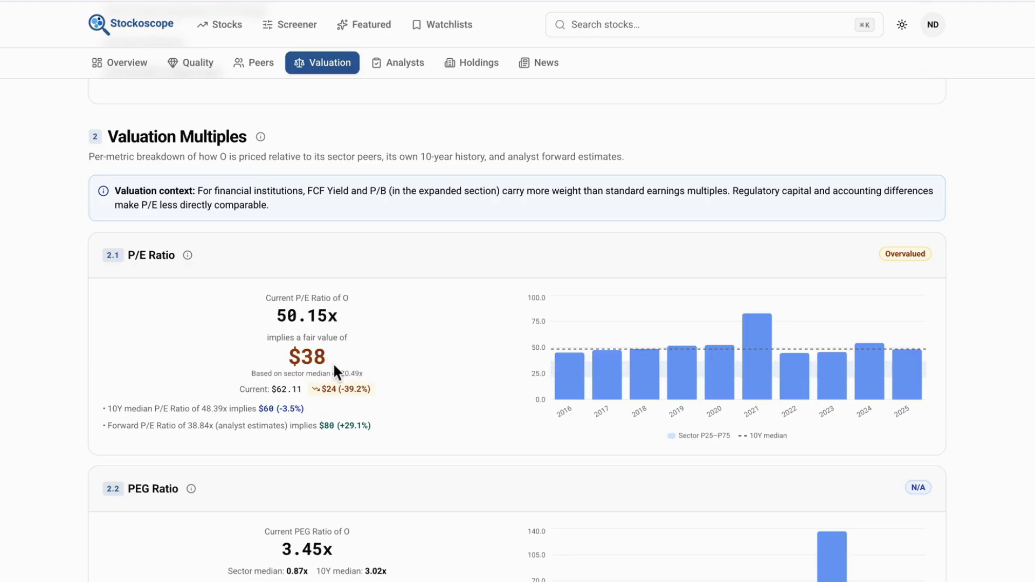
{"action": "scroll", "coordinate": [330, 367], "scroll_direction": "up", "scroll_amount": 1}
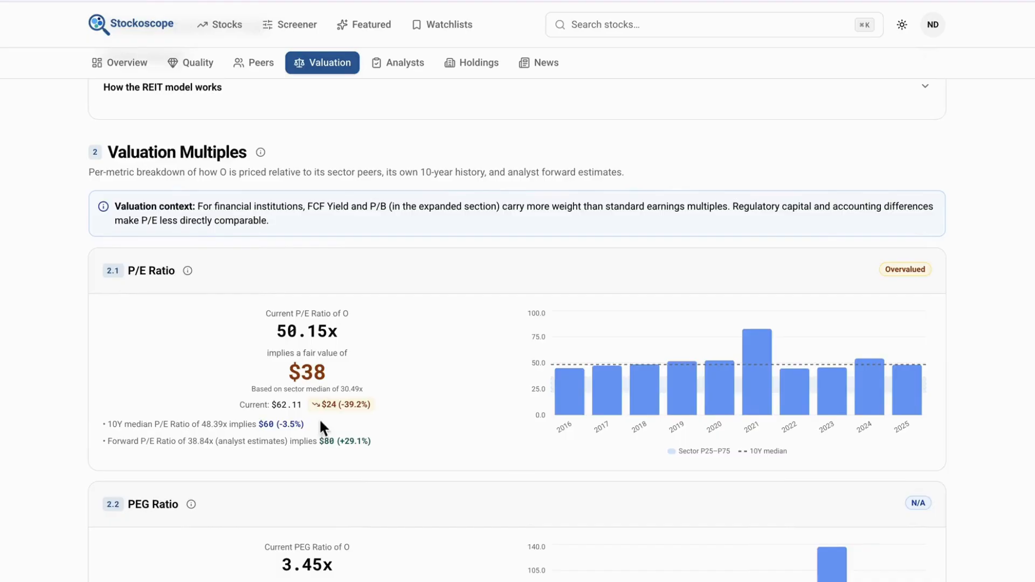
{"action": "mouse_move", "coordinate": [862, 402]}
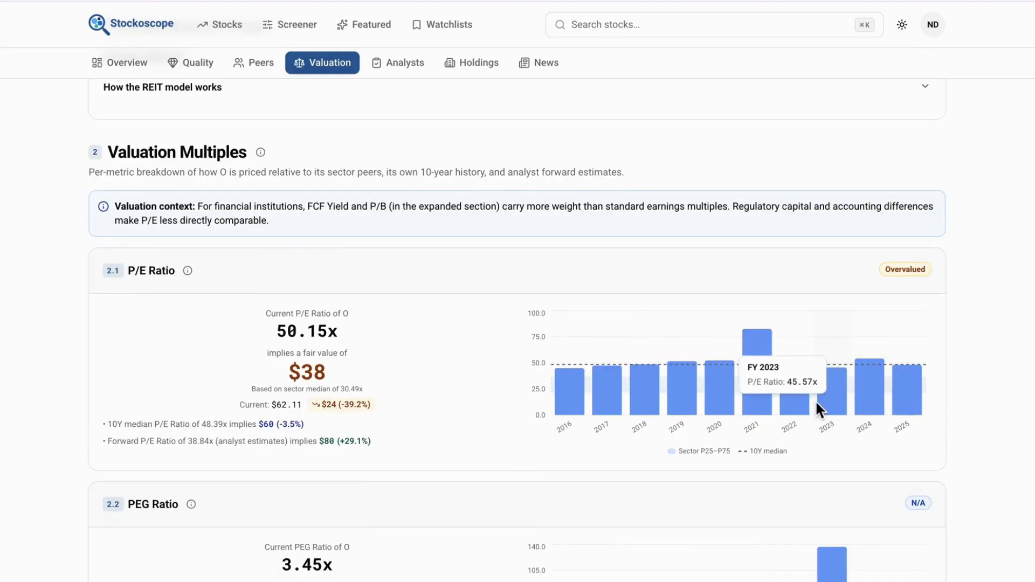
{"action": "mouse_move", "coordinate": [903, 400]}
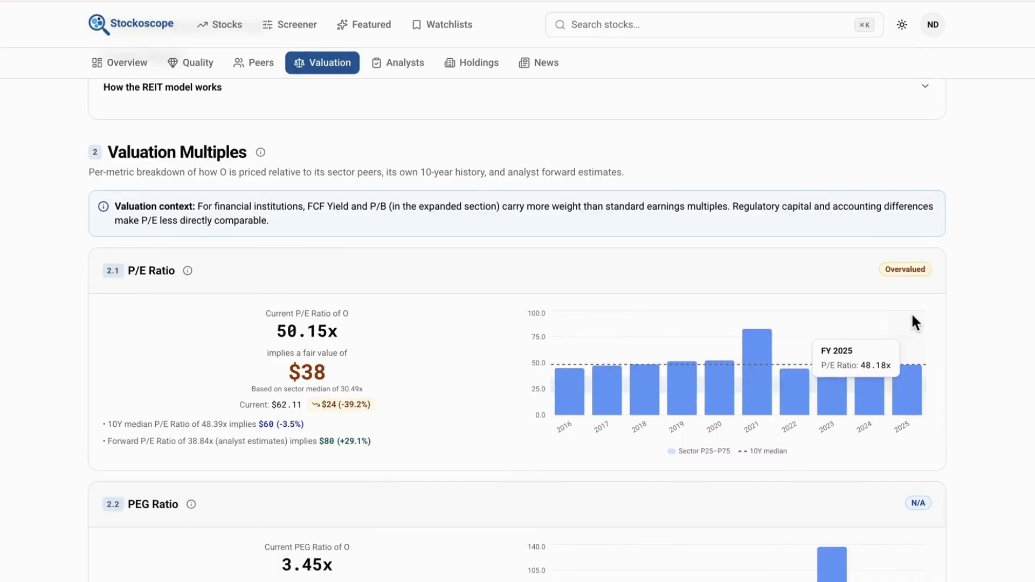
Compare the valuation ratings given to the PEG ratio, FCF yield, EV/EBITDA and EV/FCF
{"action": "scroll", "coordinate": [910, 281], "scroll_direction": "down", "scroll_amount": 6}
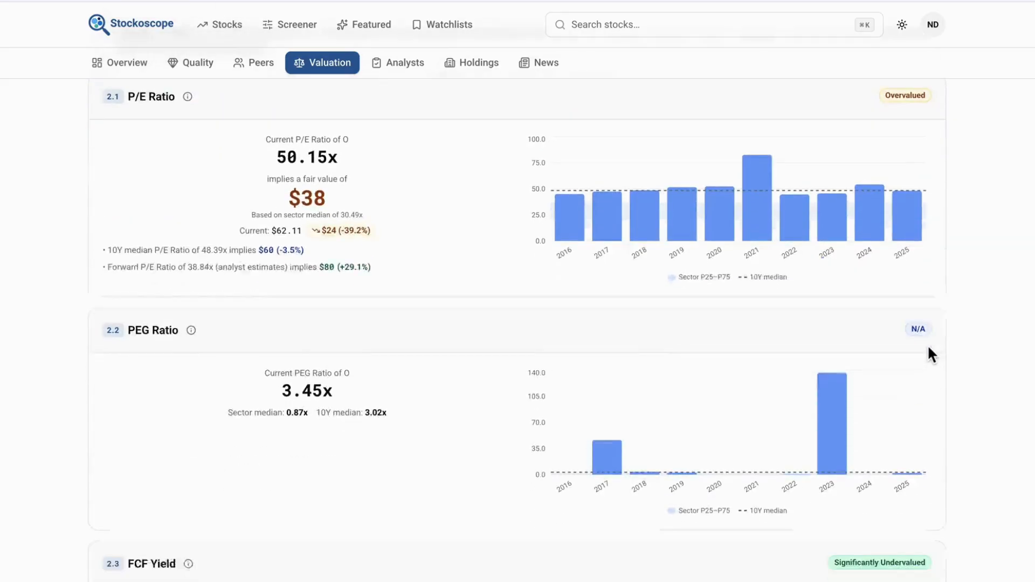
{"action": "scroll", "coordinate": [903, 384], "scroll_direction": "down", "scroll_amount": 5}
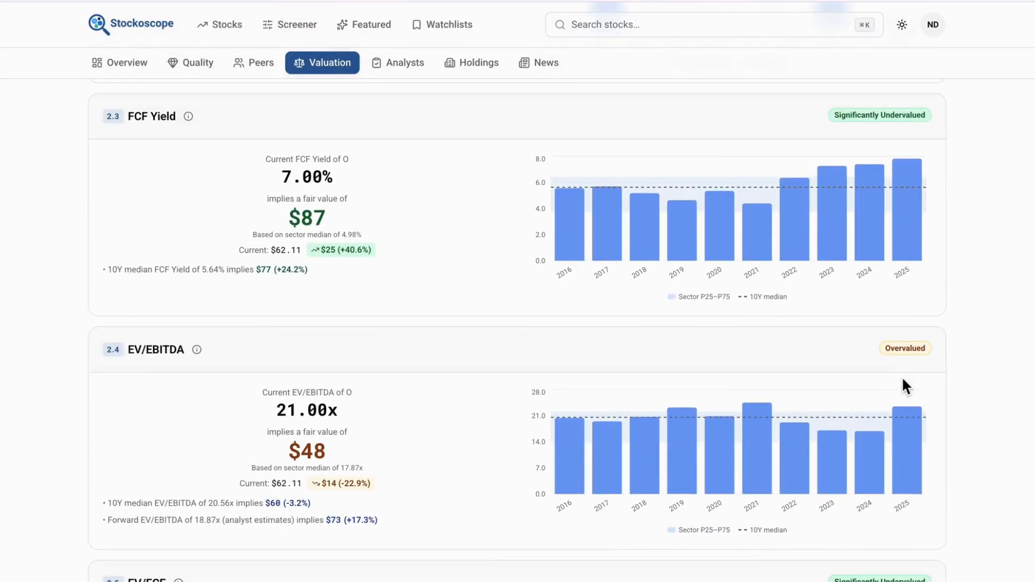
{"action": "scroll", "coordinate": [901, 354], "scroll_direction": "down", "scroll_amount": 2}
{"action": "scroll", "coordinate": [905, 360], "scroll_direction": "down", "scroll_amount": 2}
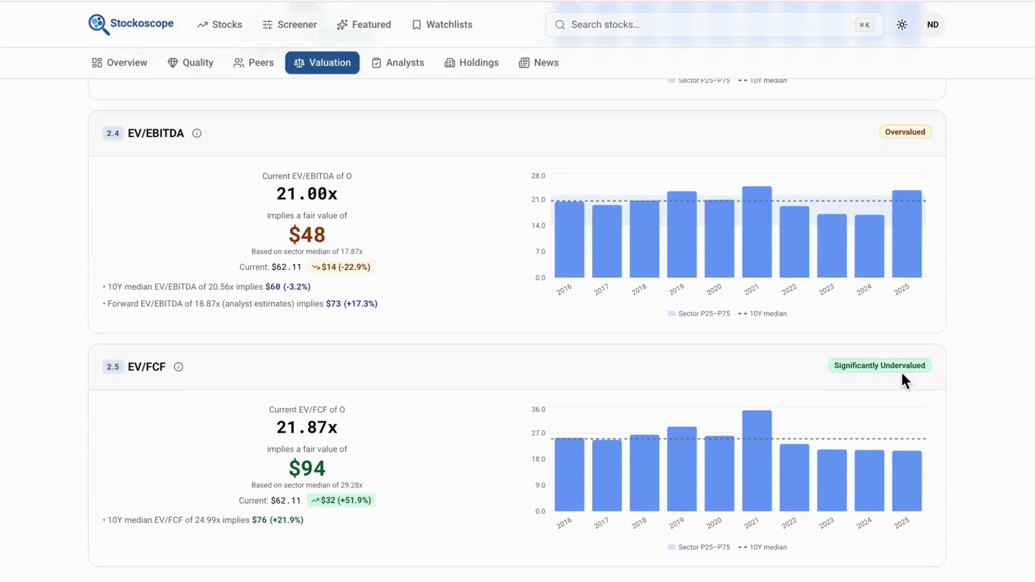
{"action": "scroll", "coordinate": [901, 371], "scroll_direction": "down", "scroll_amount": 4}
{"action": "scroll", "coordinate": [901, 370], "scroll_direction": "down", "scroll_amount": 3}
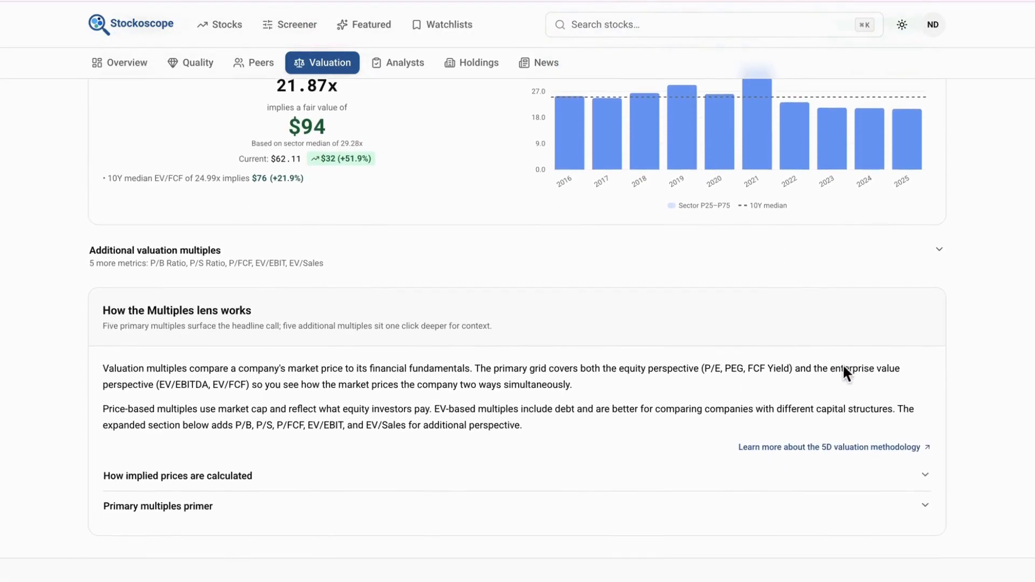
Expand the additional valuation multiples and review them from the P/B ratio through EV/Sales
{"action": "left_click", "coordinate": [194, 228]}
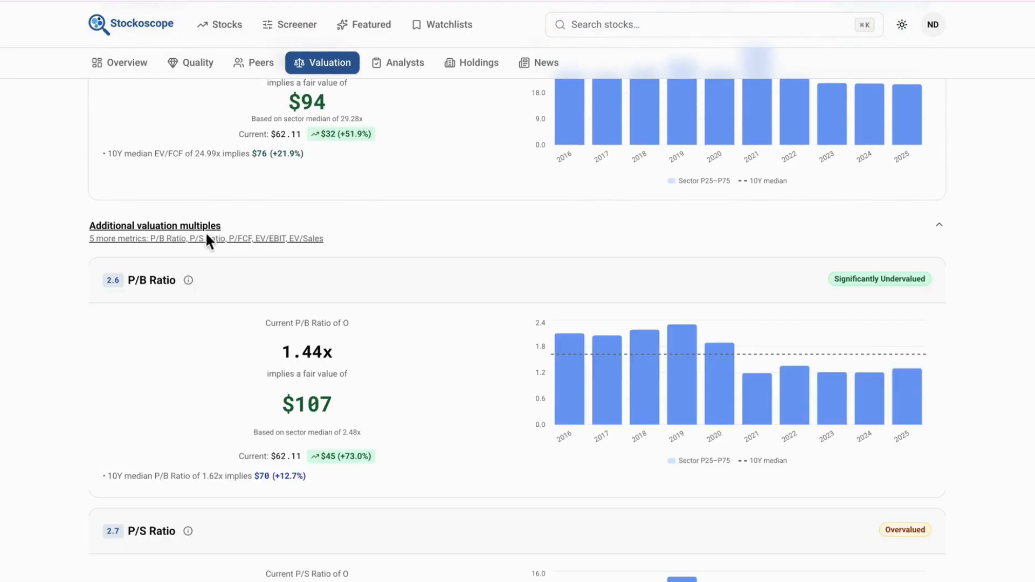
{"action": "scroll", "coordinate": [412, 302], "scroll_direction": "down", "scroll_amount": 2}
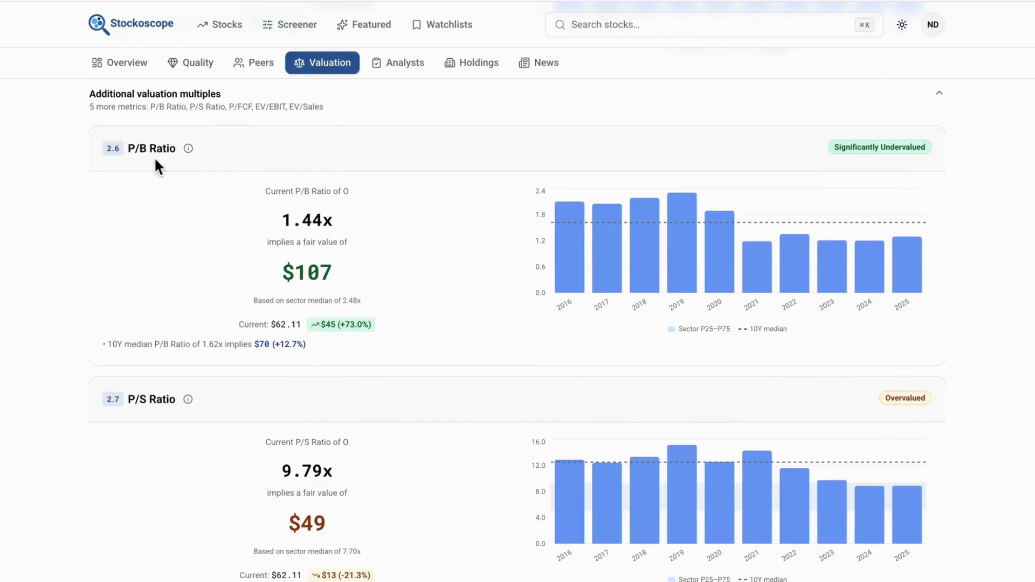
{"action": "scroll", "coordinate": [219, 310], "scroll_direction": "down", "scroll_amount": 3}
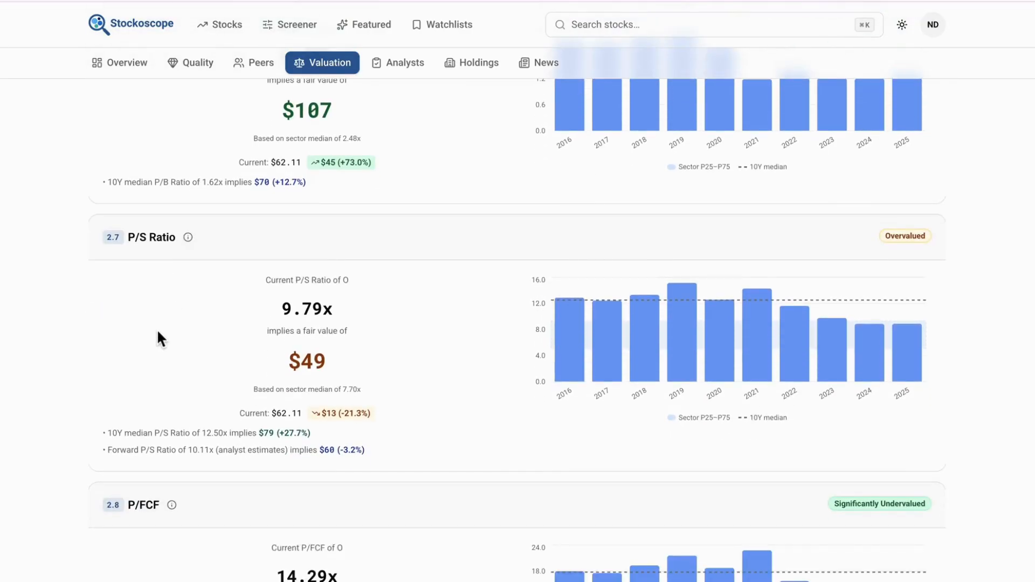
{"action": "scroll", "coordinate": [158, 331], "scroll_direction": "down", "scroll_amount": 8}
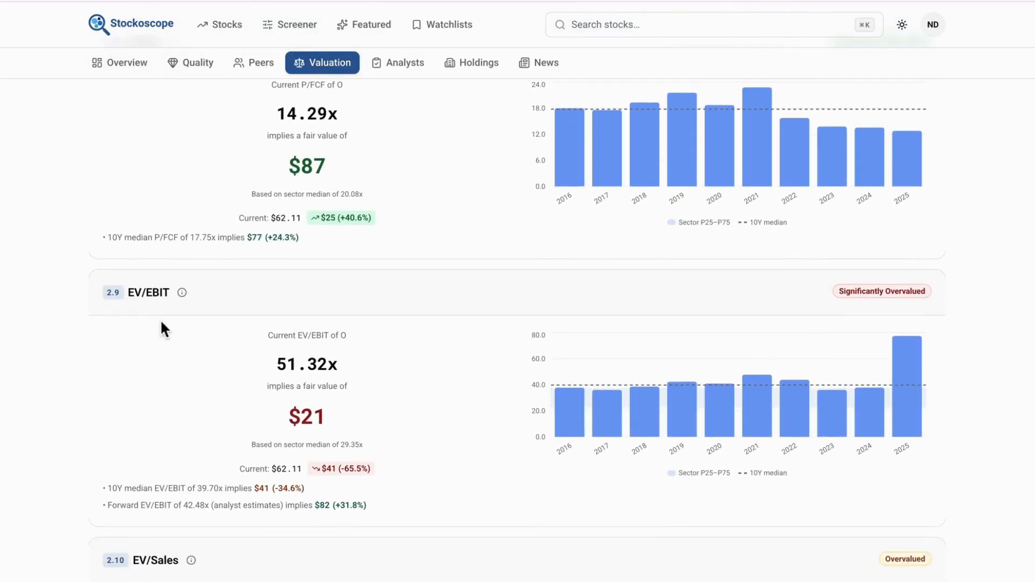
{"action": "scroll", "coordinate": [160, 309], "scroll_direction": "down", "scroll_amount": 4}
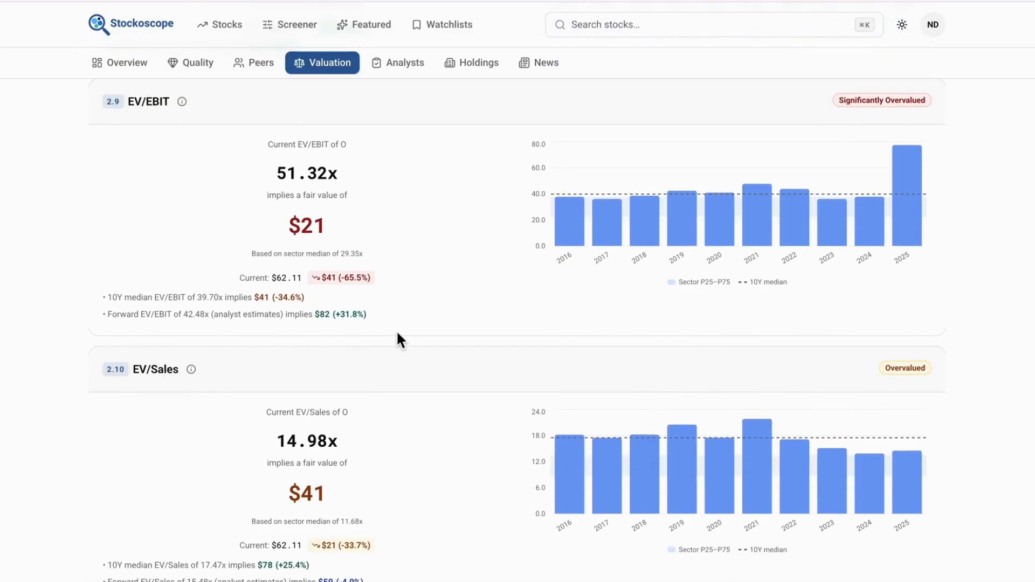
Open Realty Income's Quality, Peers and Analysts pages one after another
{"action": "scroll", "coordinate": [397, 333], "scroll_direction": "up", "scroll_amount": 20}
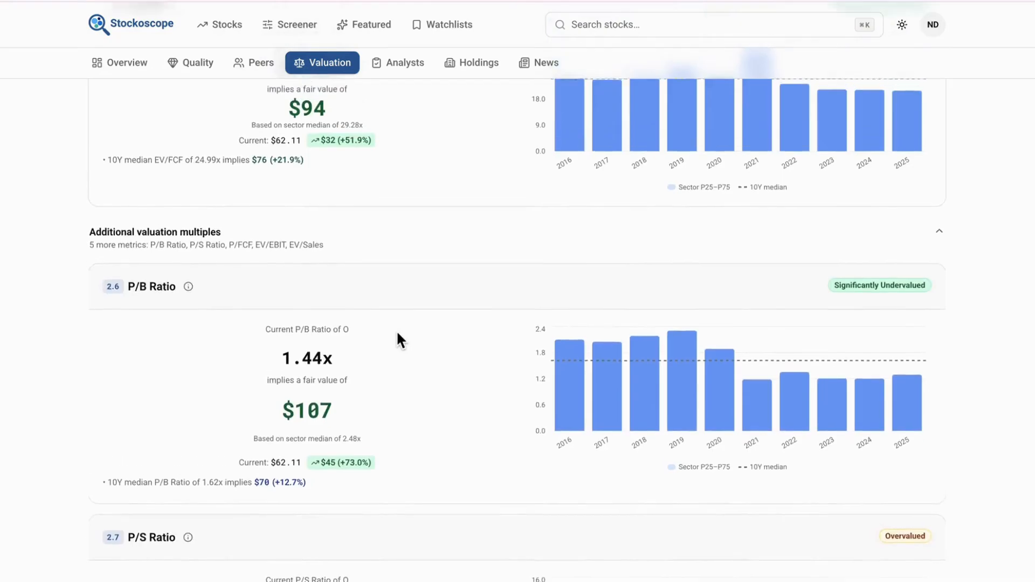
{"action": "scroll", "coordinate": [397, 333], "scroll_direction": "up", "scroll_amount": 15}
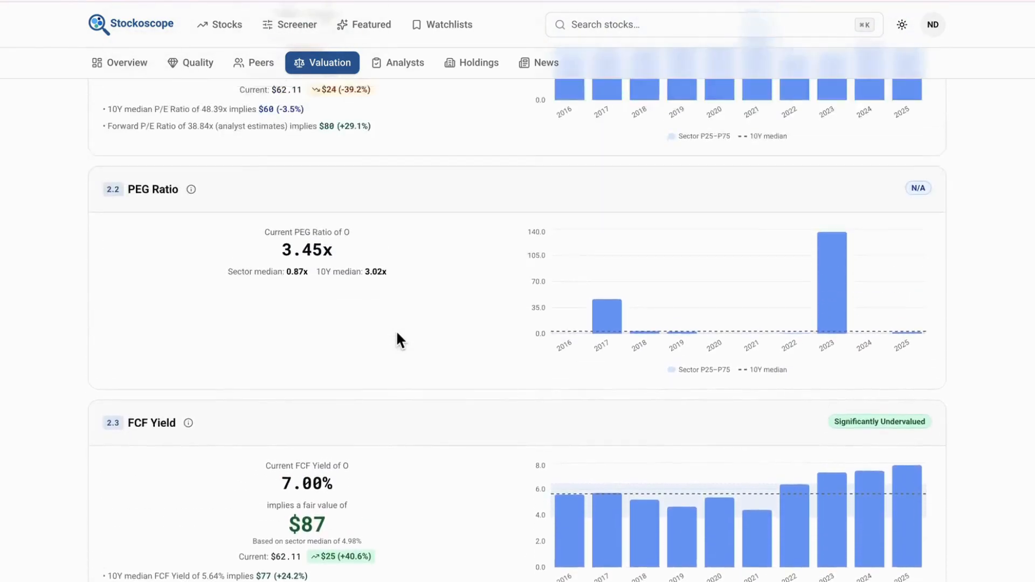
{"action": "scroll", "coordinate": [398, 333], "scroll_direction": "up", "scroll_amount": 20}
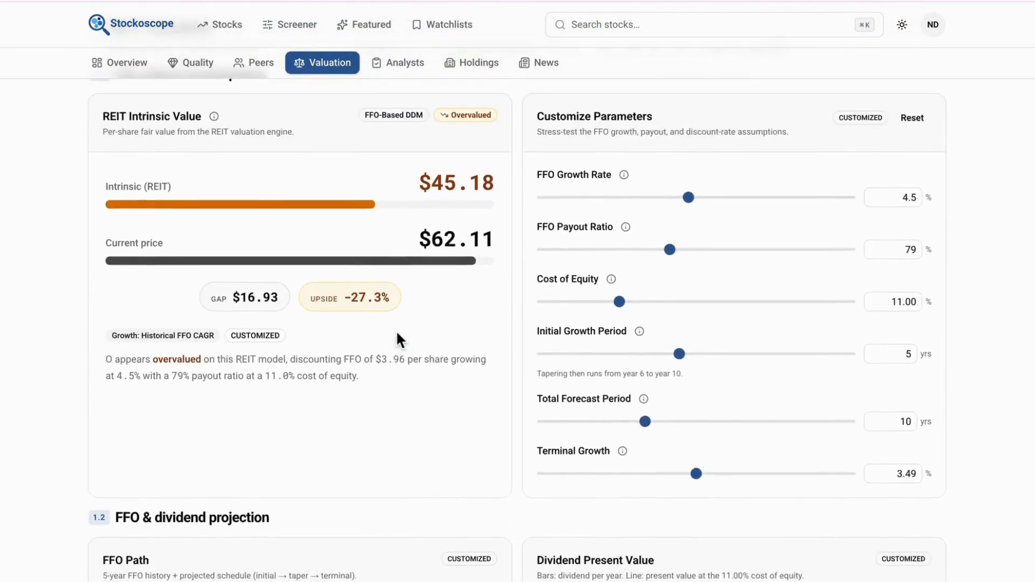
{"action": "scroll", "coordinate": [395, 330], "scroll_direction": "up", "scroll_amount": 12}
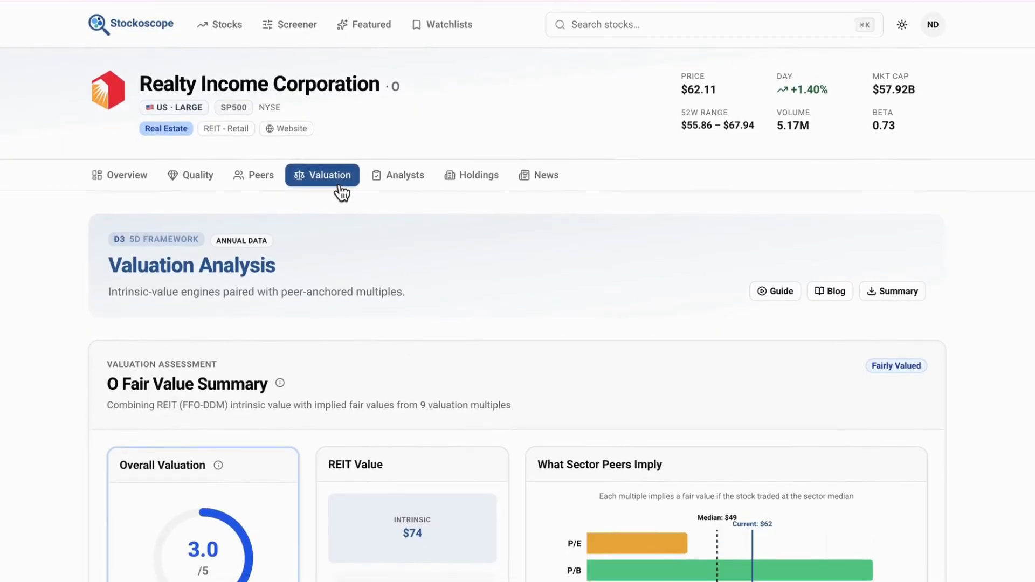
{"action": "left_click", "coordinate": [342, 191]}
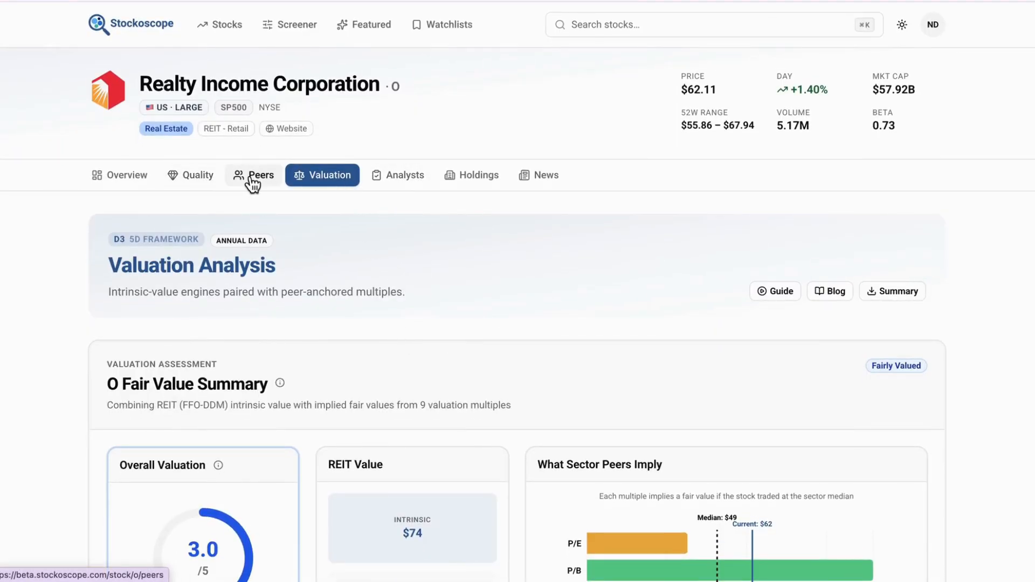
{"action": "left_click", "coordinate": [211, 181]}
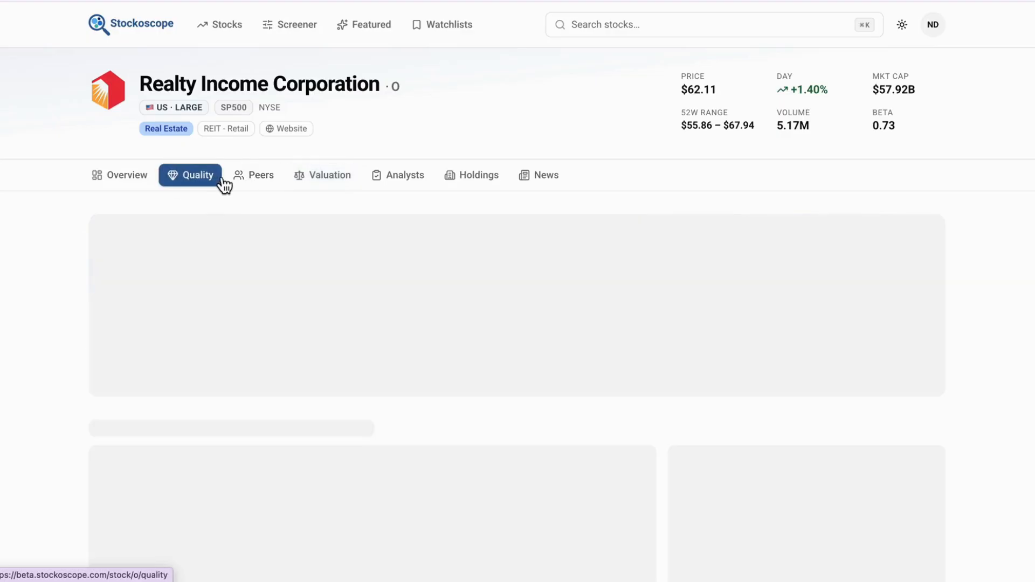
{"action": "left_click", "coordinate": [257, 181]}
{"action": "left_click", "coordinate": [402, 188]}
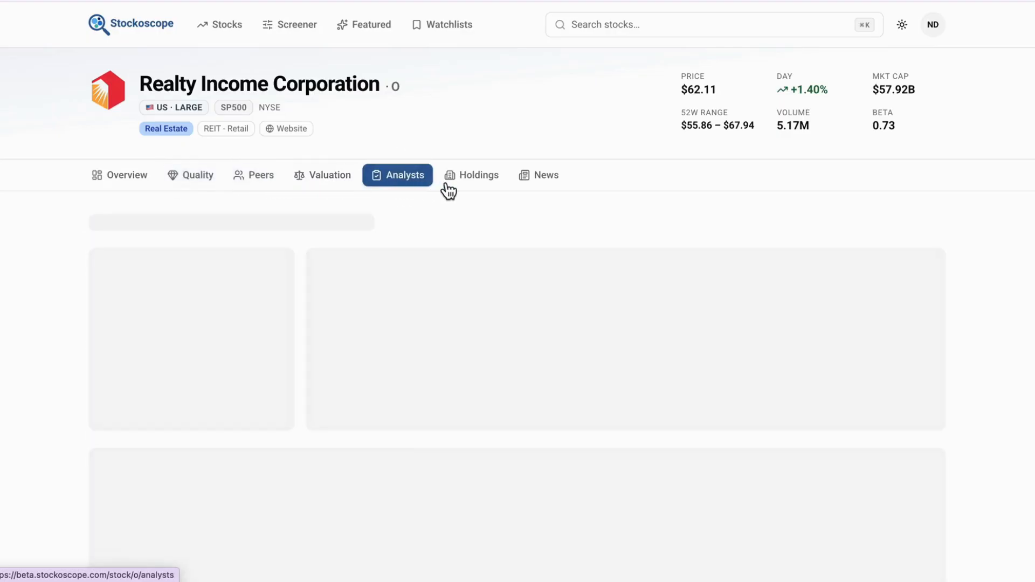